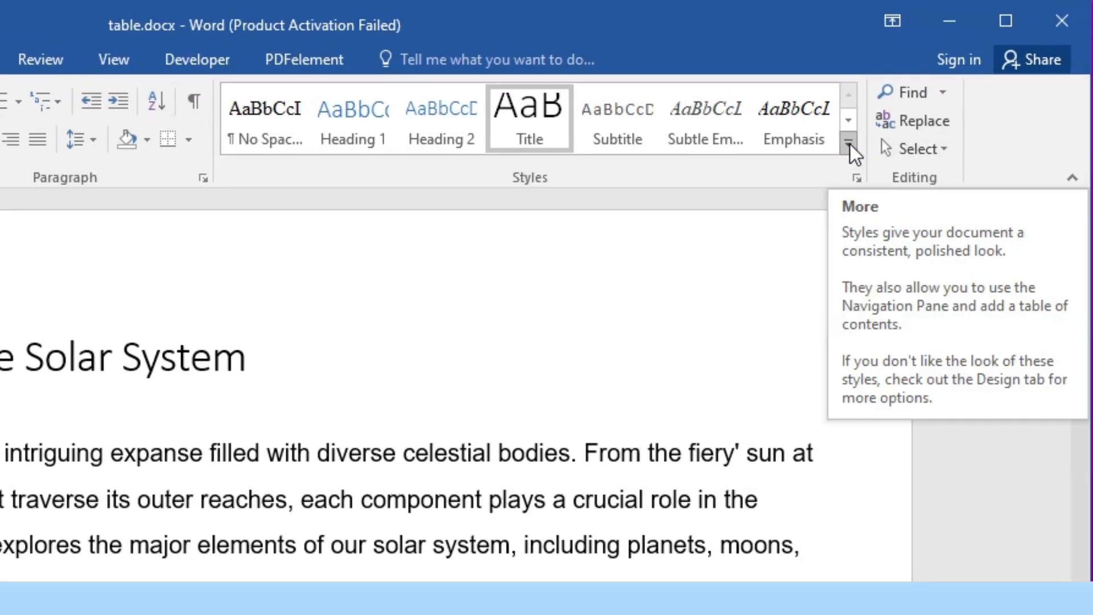
- Open Apply Styles and apply the Heading #1|1 style to the title line "The Wonders of the Solar System"
click(848, 144)
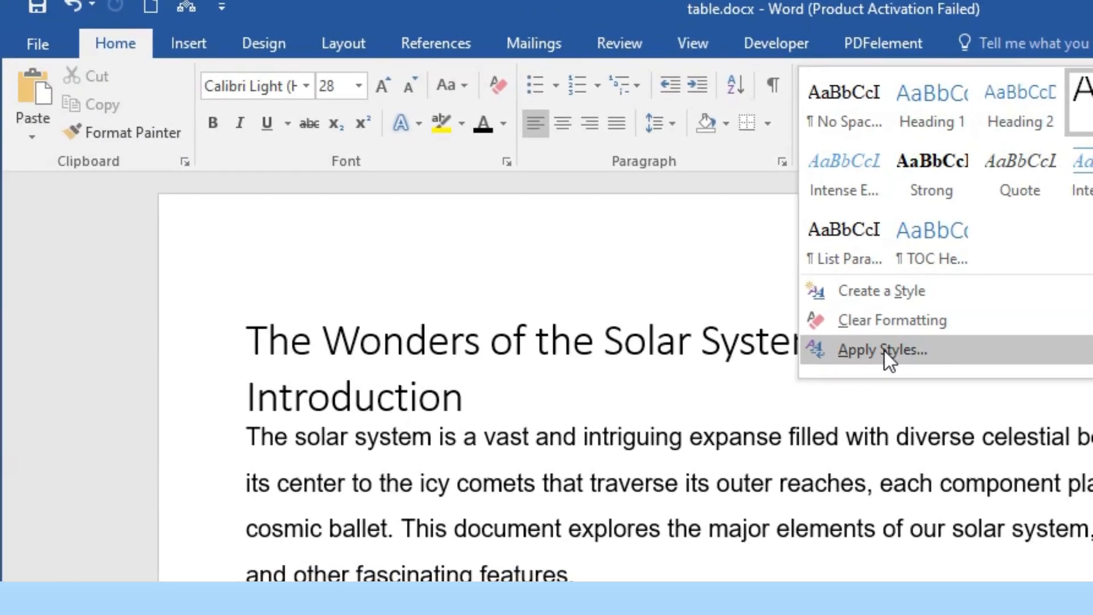
click(884, 349)
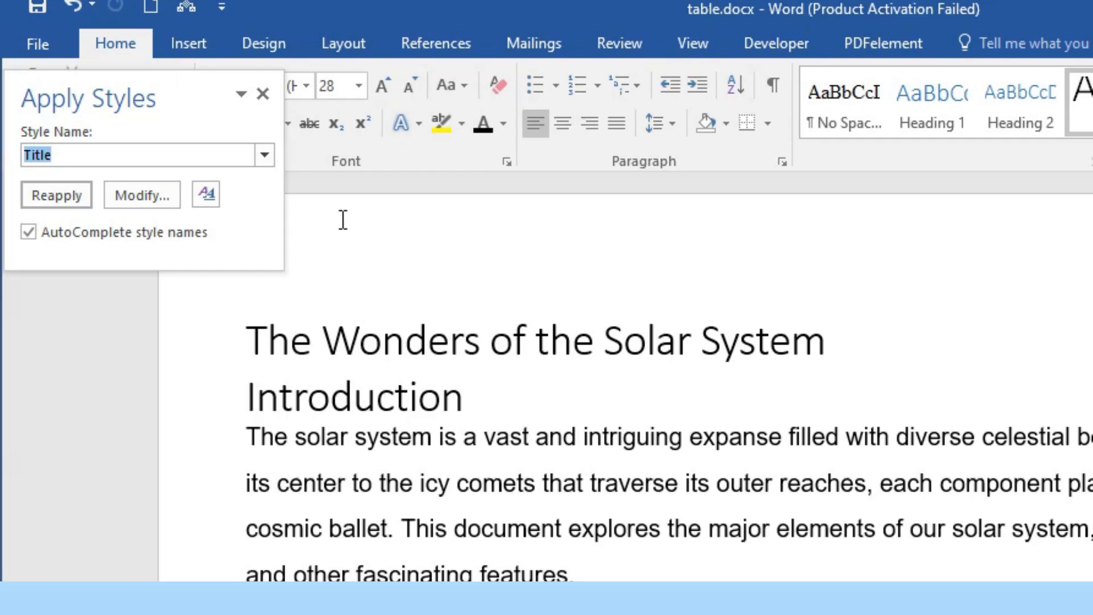
click(214, 339)
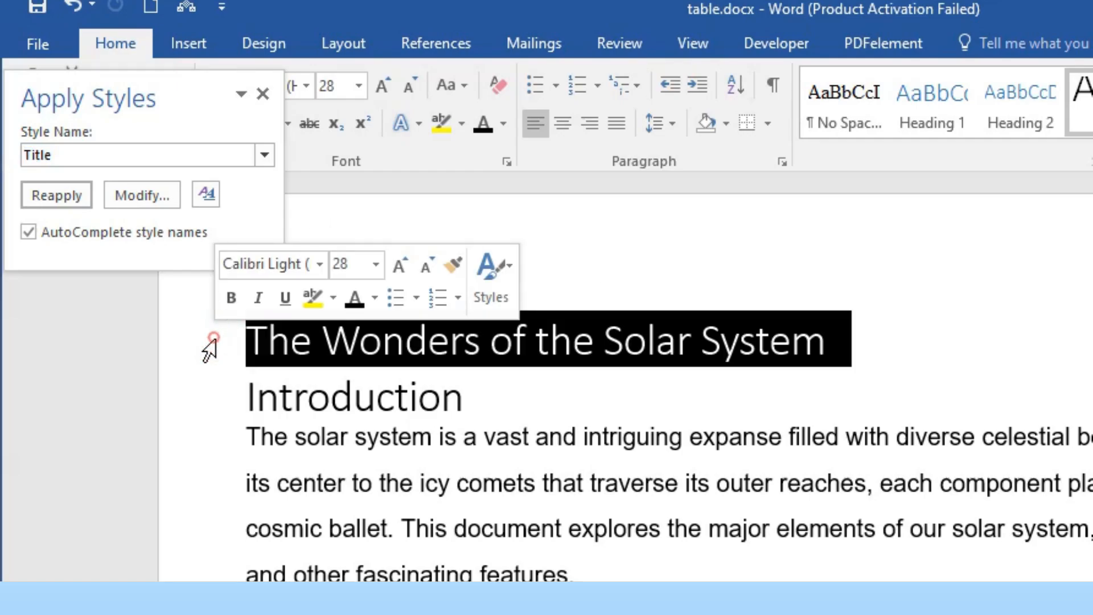
click(266, 154)
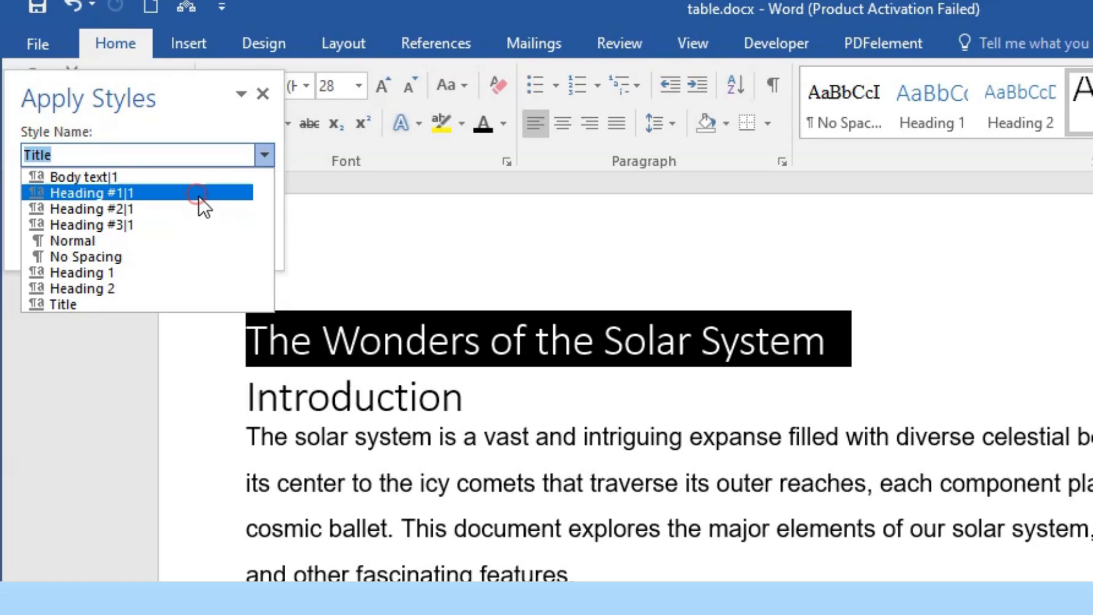
click(199, 196)
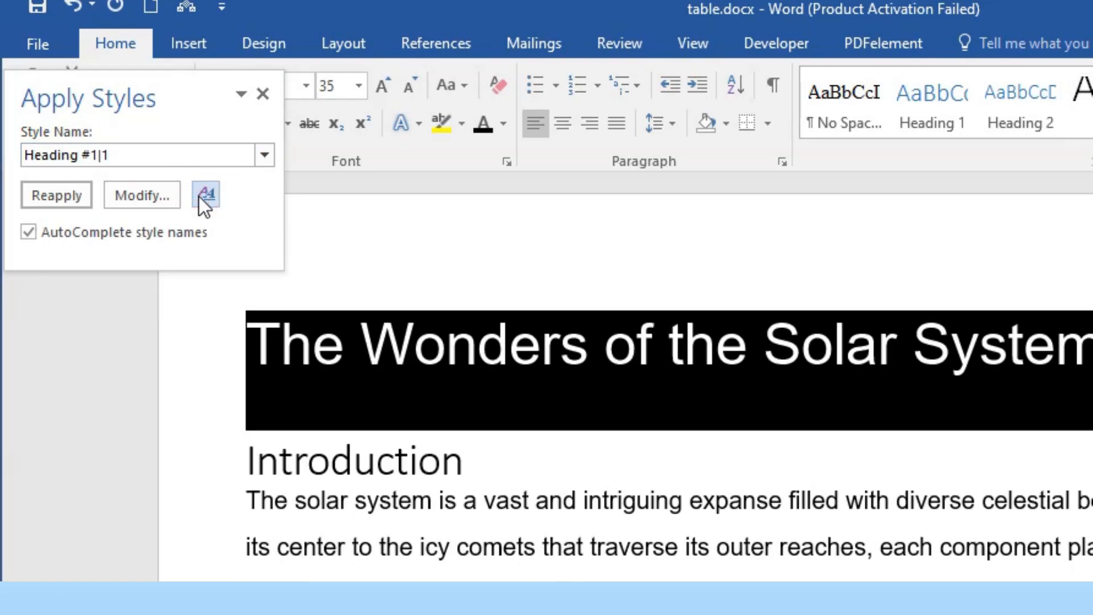
- Apply the Heading #2|1 style to the "Introduction" heading
click(209, 482)
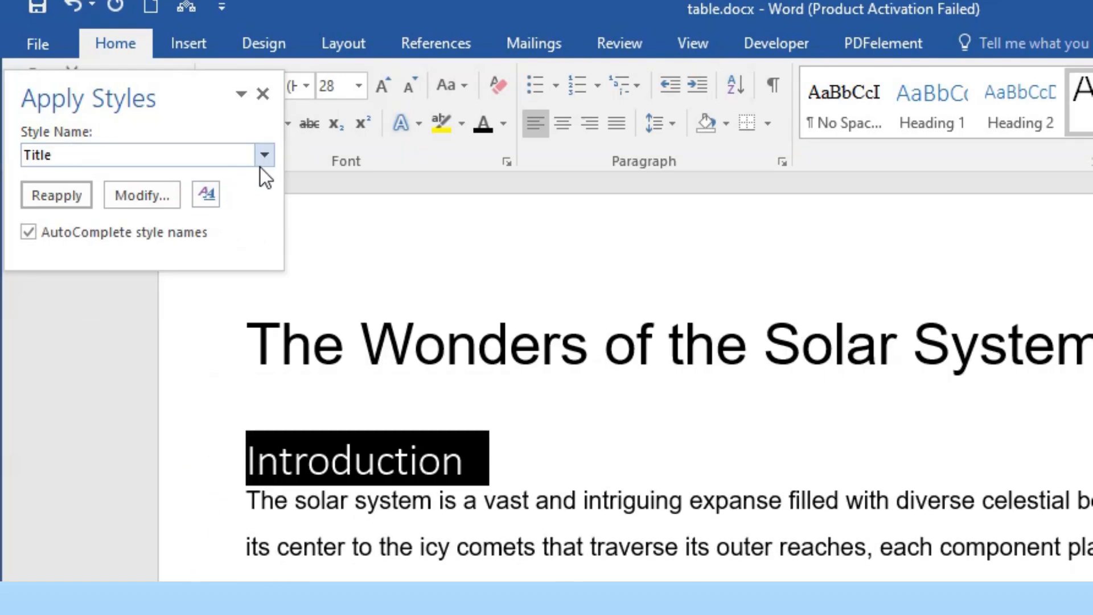
click(266, 154)
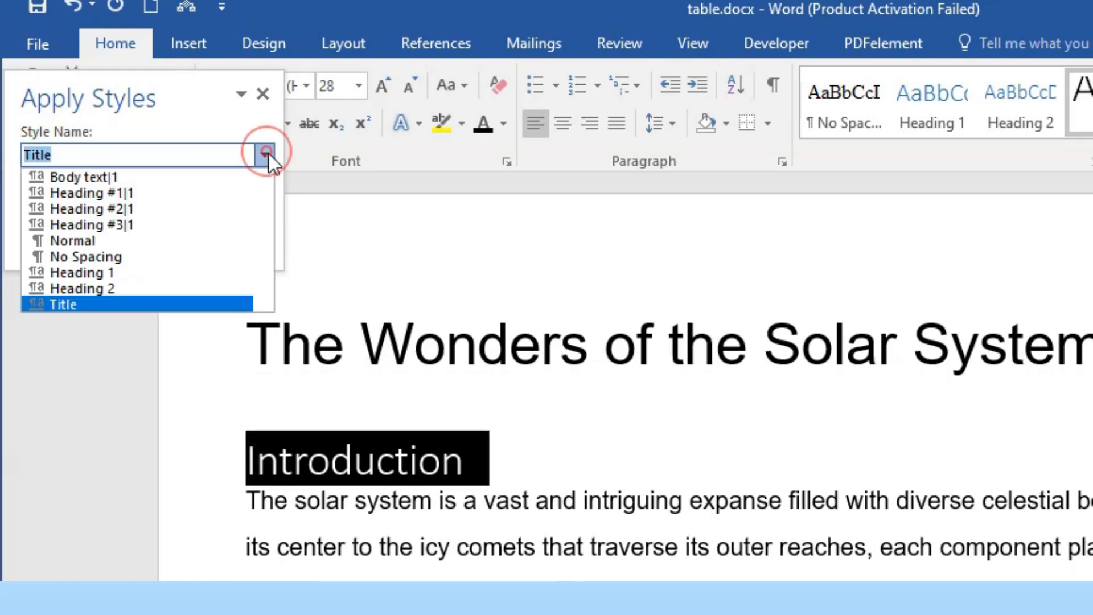
click(173, 209)
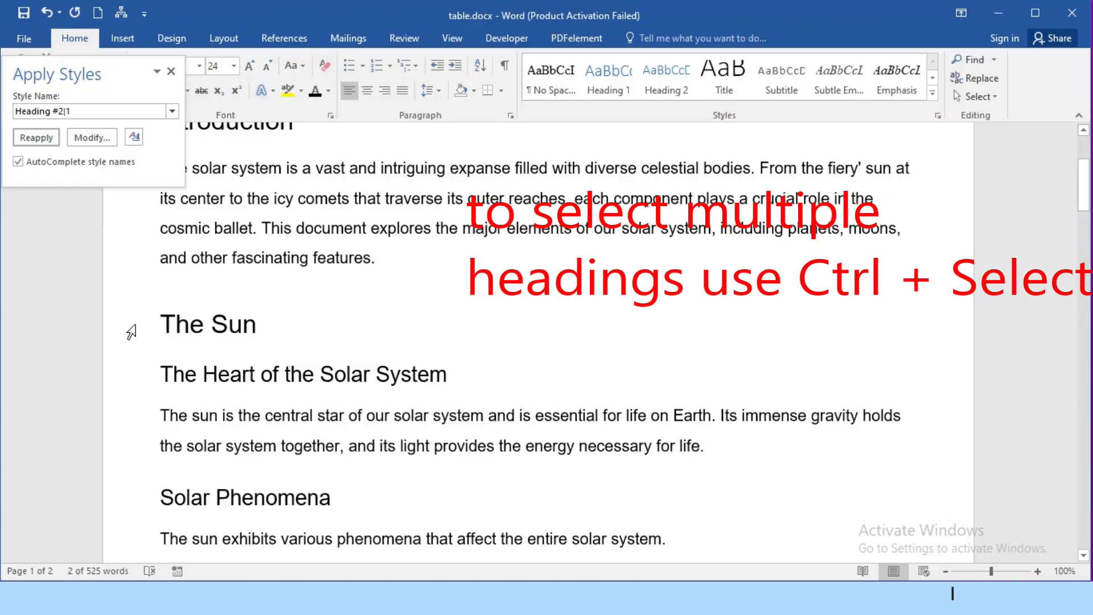
- Apply the Heading #2|1 style to The Sun, The Planets, Gas Giants, Ice Giants, Moons and Other Celestial Bodies, and Comets and Asteroids together
click(133, 330)
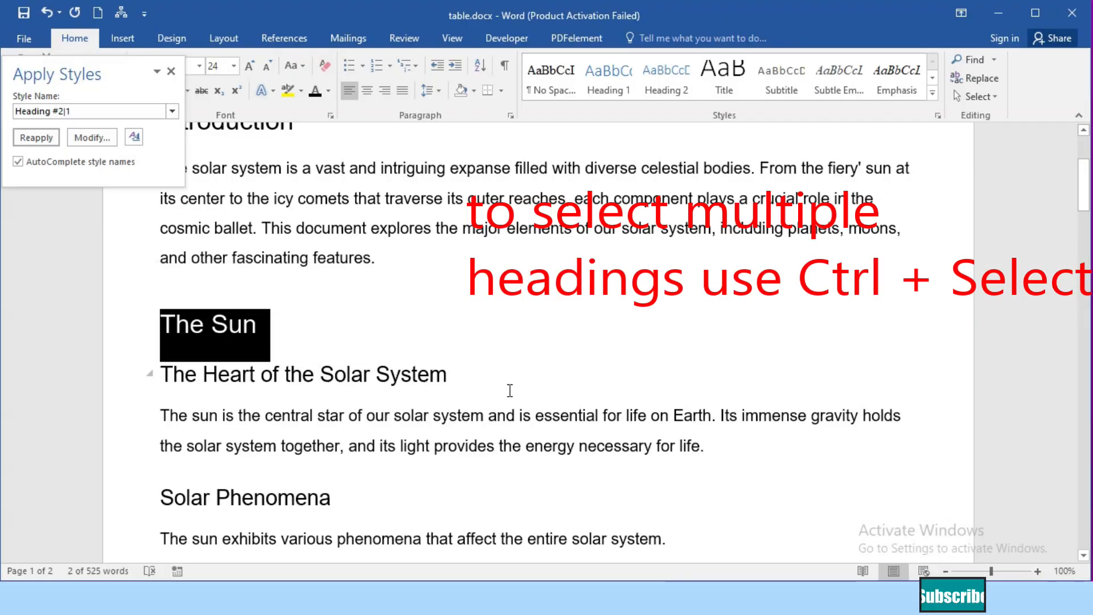
scroll(513, 390, down, 3)
scroll(514, 390, down, 4)
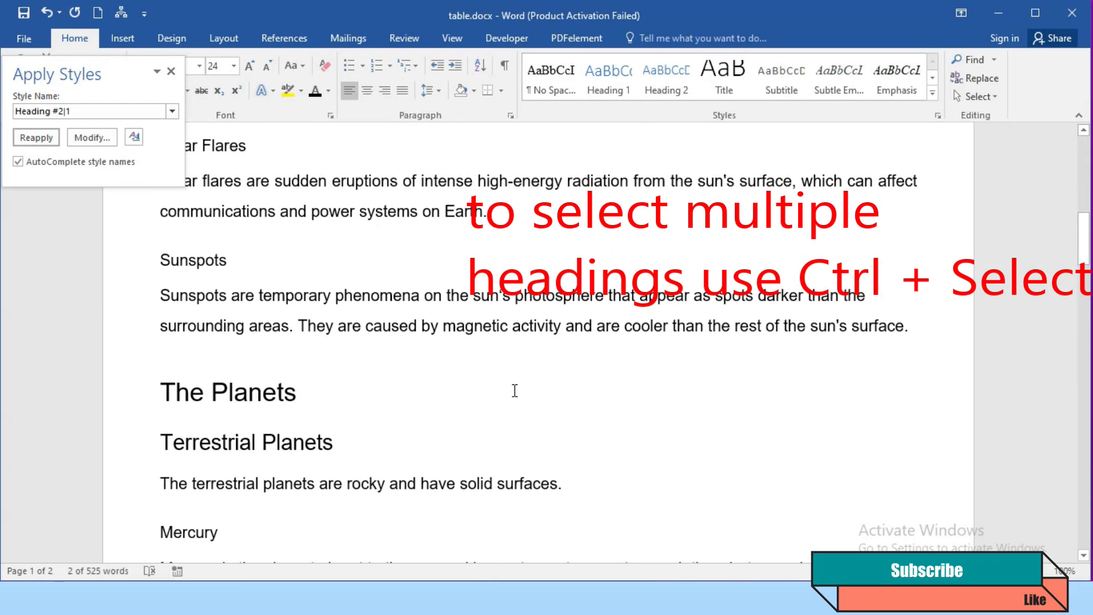
ctrl+click(142, 401)
scroll(542, 427, down, 9)
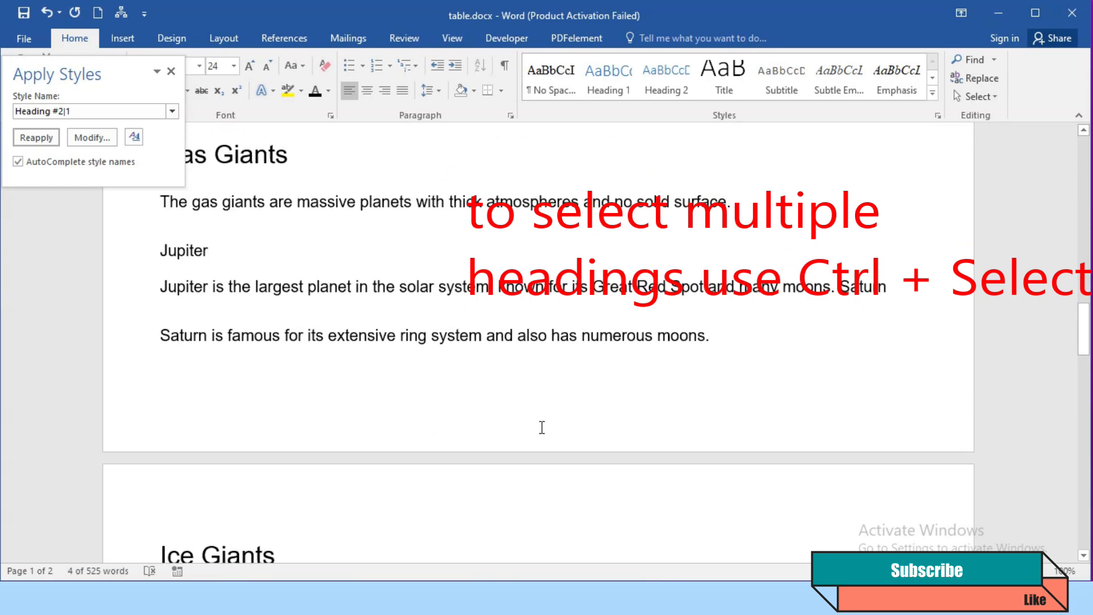
scroll(541, 428, up, 3)
ctrl+click(128, 346)
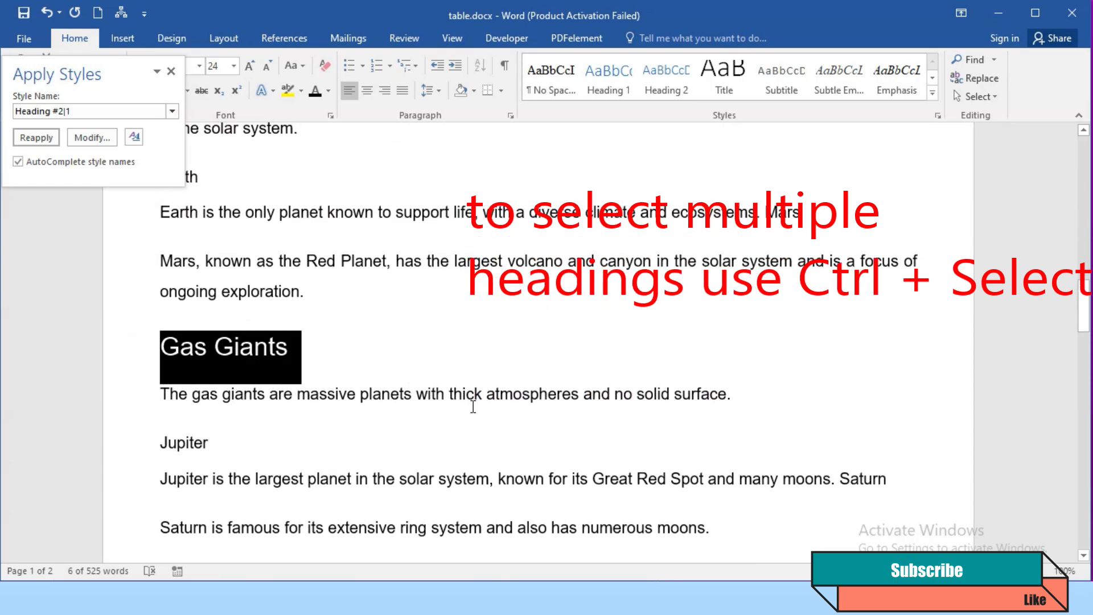
scroll(472, 406, down, 5)
ctrl+click(115, 261)
scroll(440, 396, down, 3)
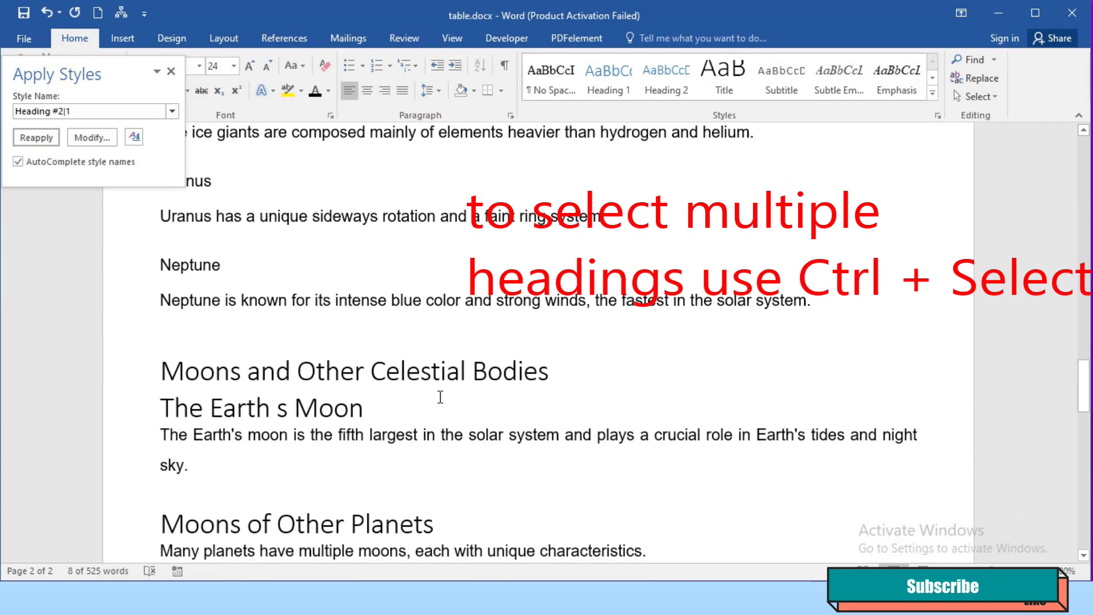
scroll(440, 397, down, 1)
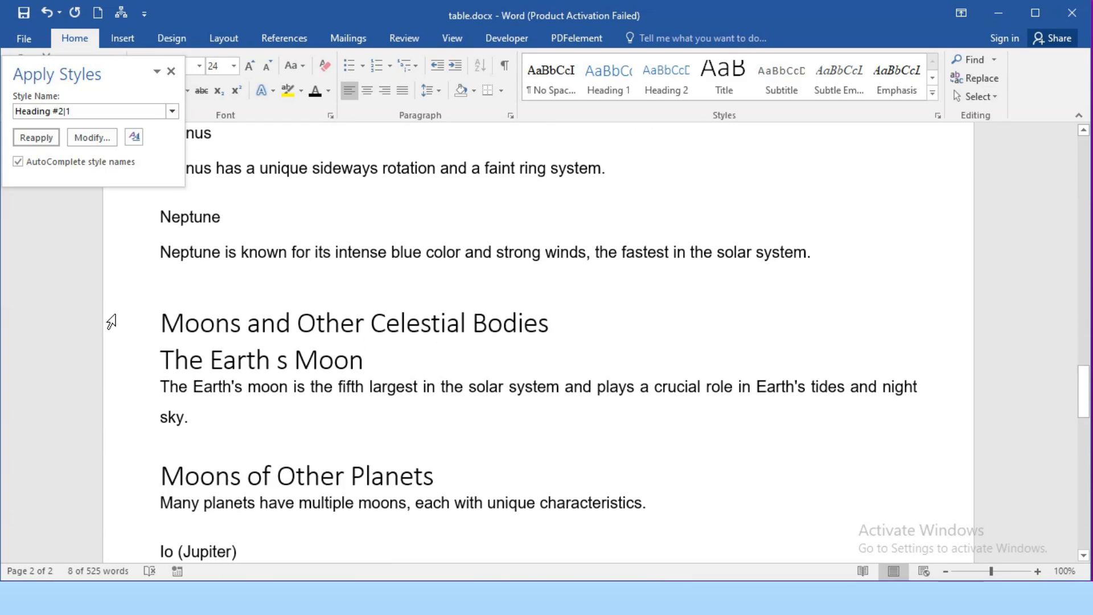
ctrl+click(112, 332)
scroll(592, 449, down, 6)
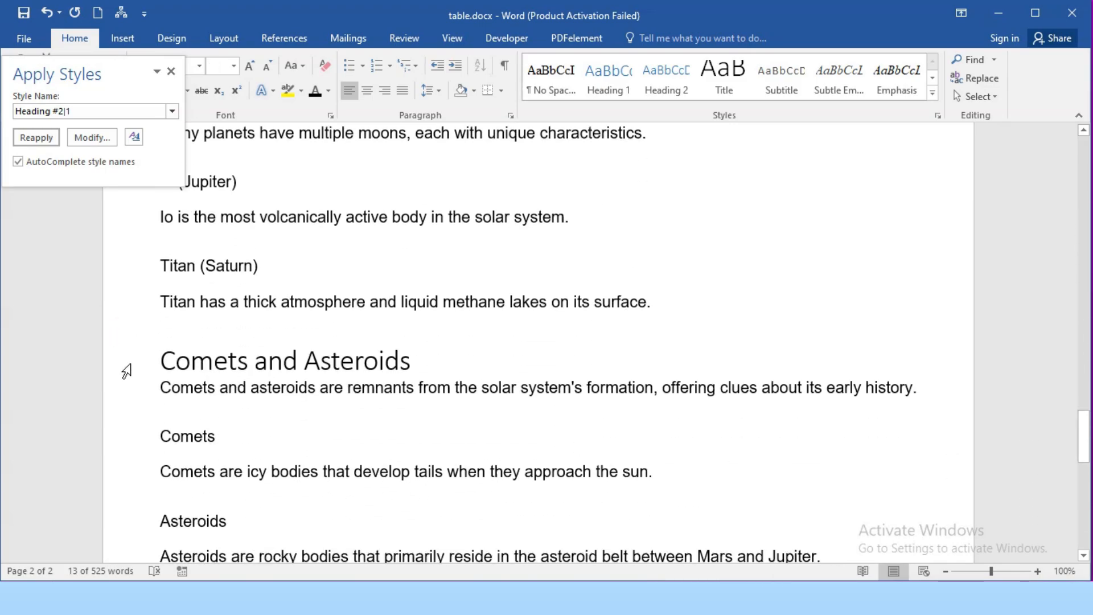
ctrl+click(126, 364)
scroll(473, 465, down, 6)
scroll(473, 466, up, 3)
click(172, 112)
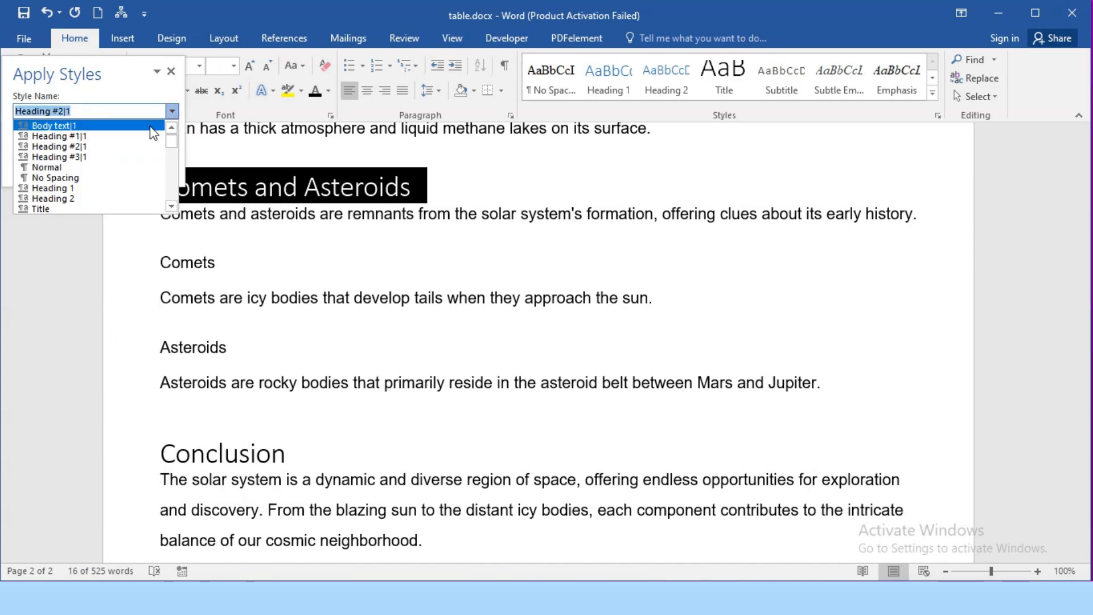
click(90, 148)
scroll(461, 336, up, 10)
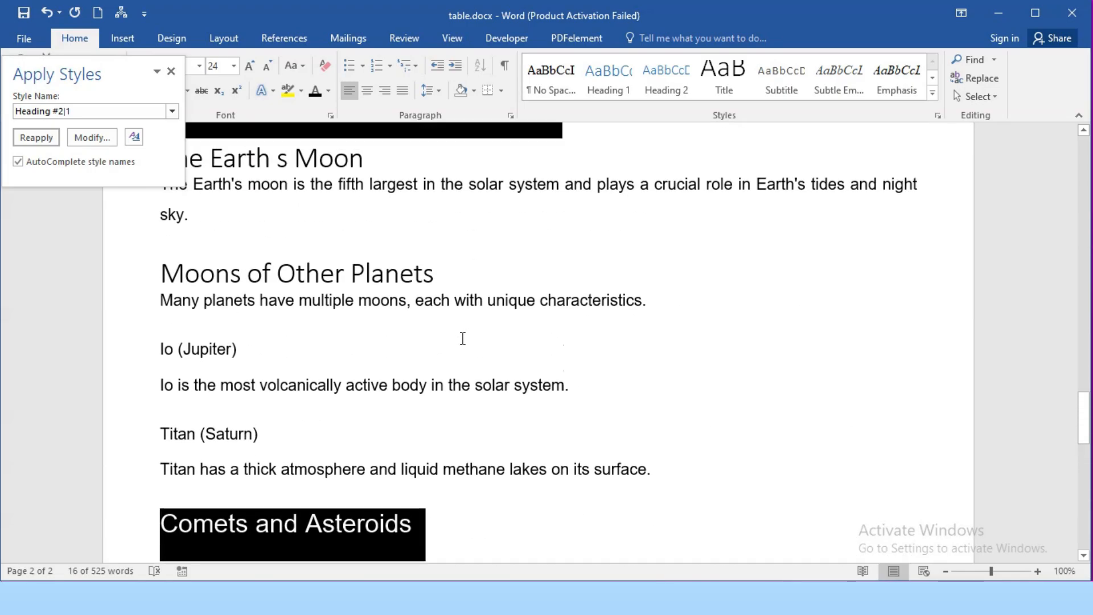
scroll(489, 319, up, 15)
click(490, 318)
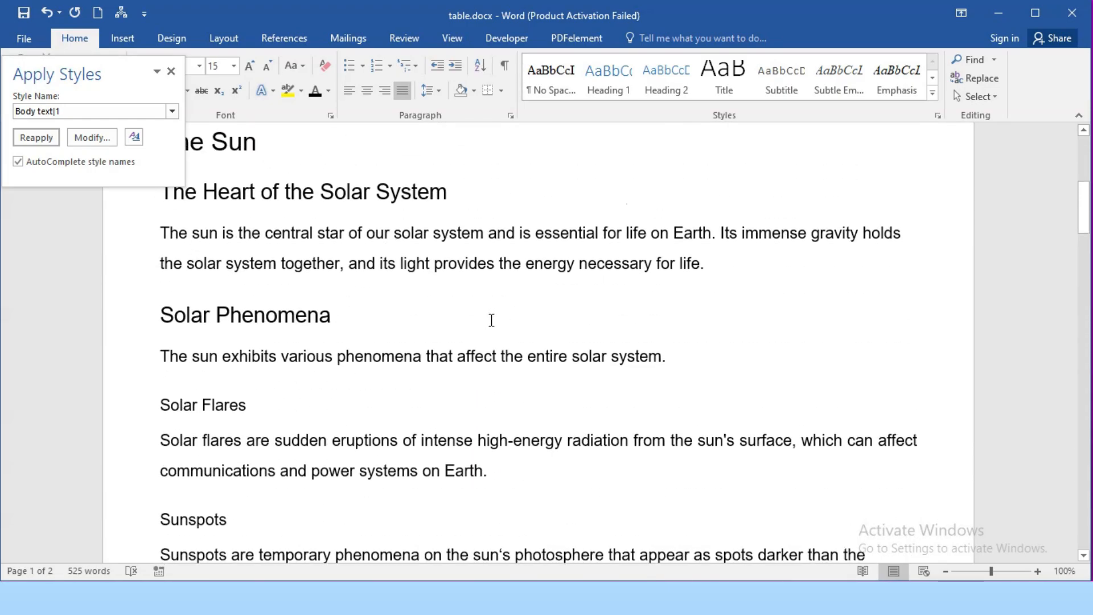
- Select the subheadings The Heart of the Solar System, Solar Phenomena, Solar Flares and Sunspots together
scroll(491, 320, up, 4)
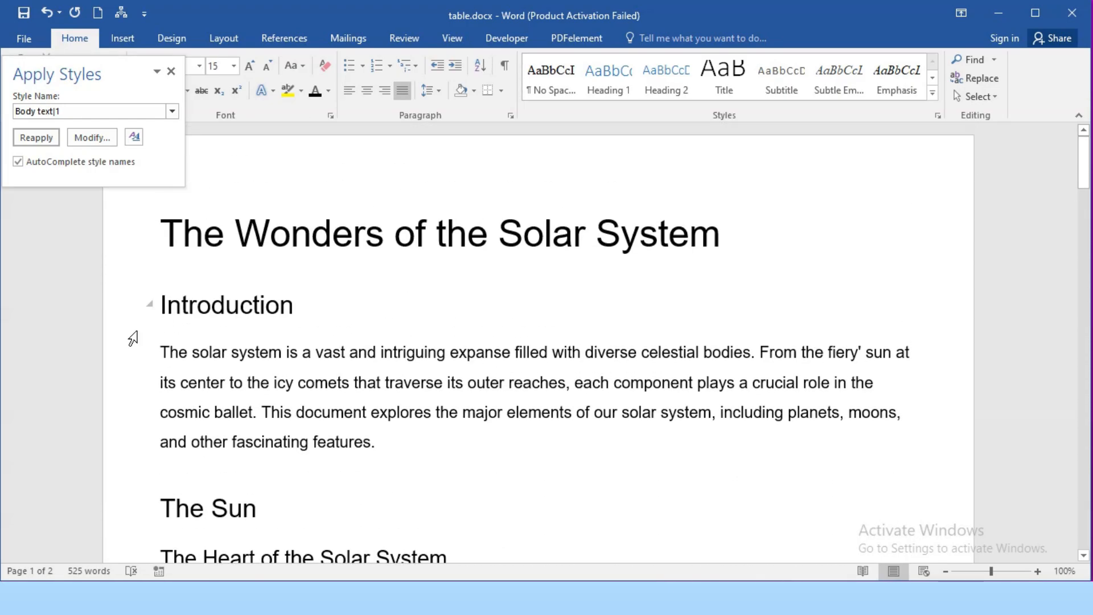
scroll(180, 362, down, 3)
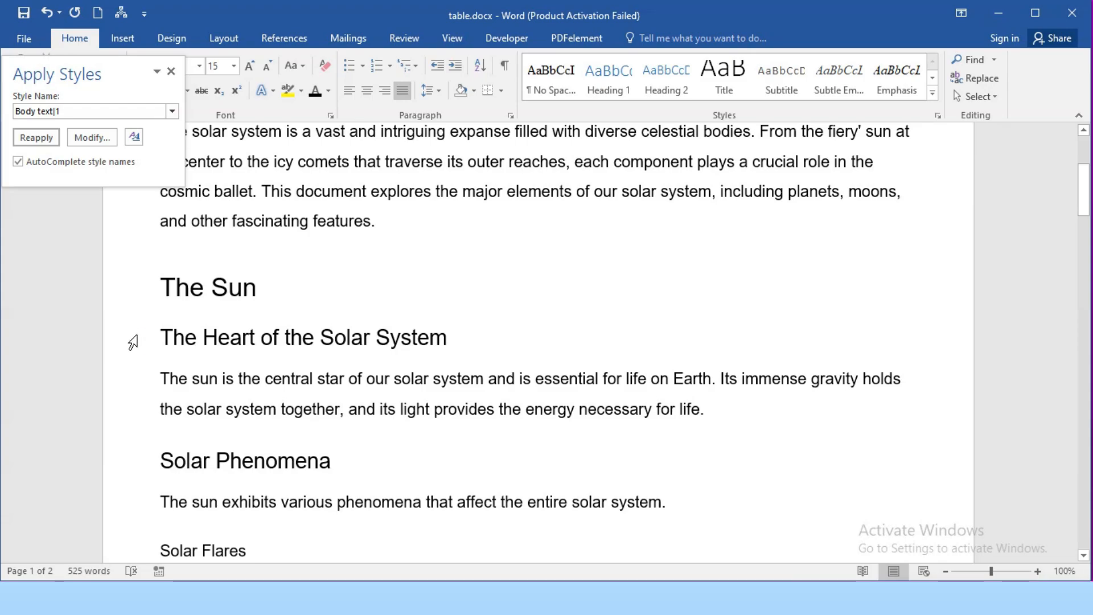
click(139, 344)
scroll(110, 403, down, 3)
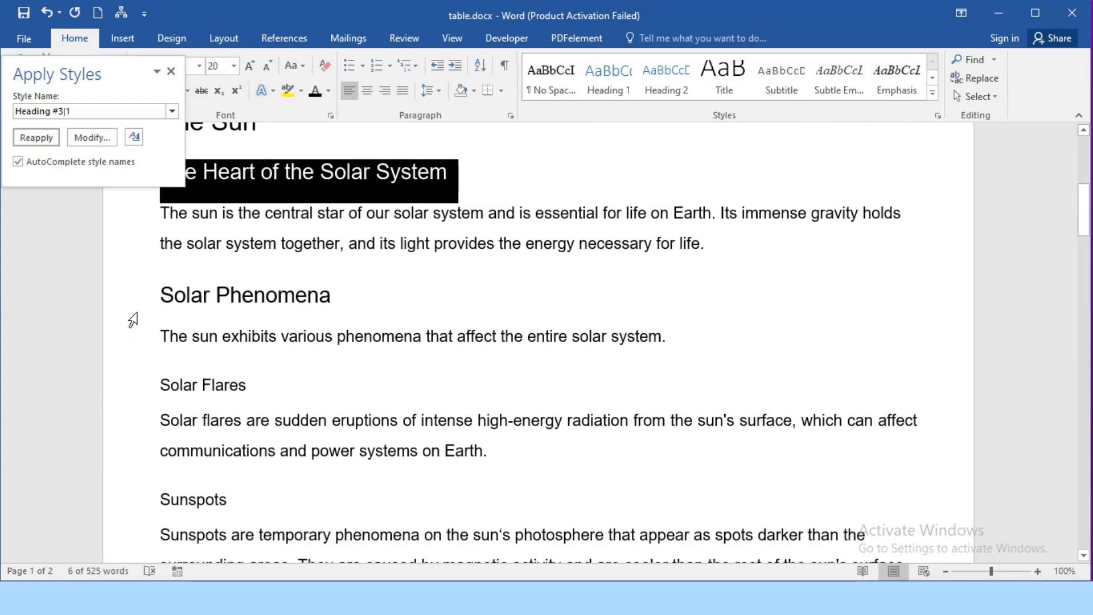
ctrl+click(132, 320)
ctrl+click(125, 392)
ctrl+click(131, 500)
scroll(498, 460, down, 1)
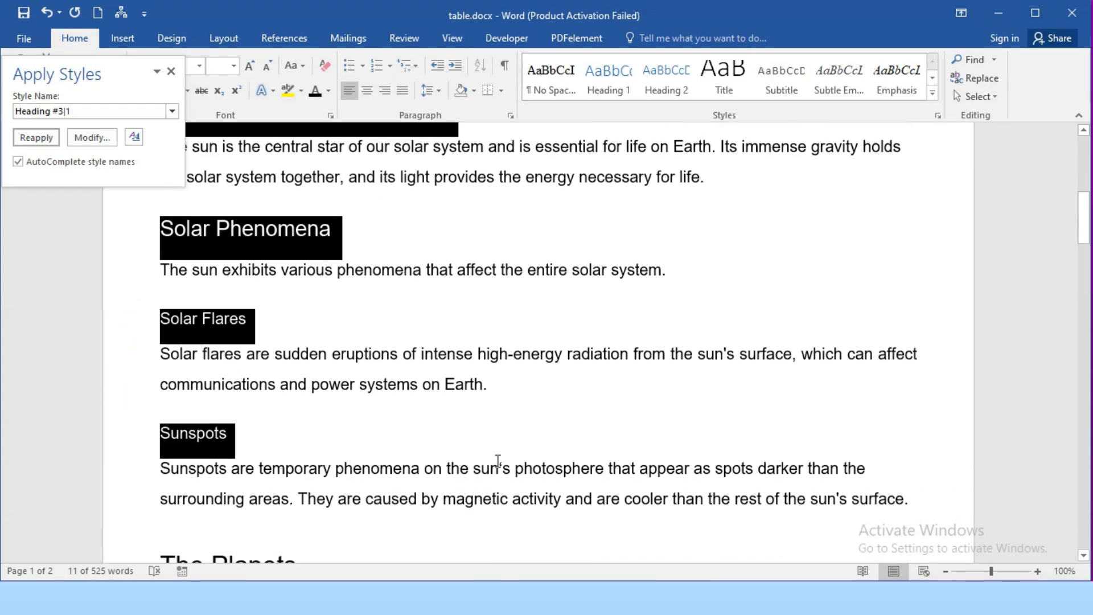
scroll(498, 460, up, 2)
- Add the subheadings Terrestrial Planets, Mercury, Venus, Earth and Jupiter to the selection
scroll(498, 460, down, 8)
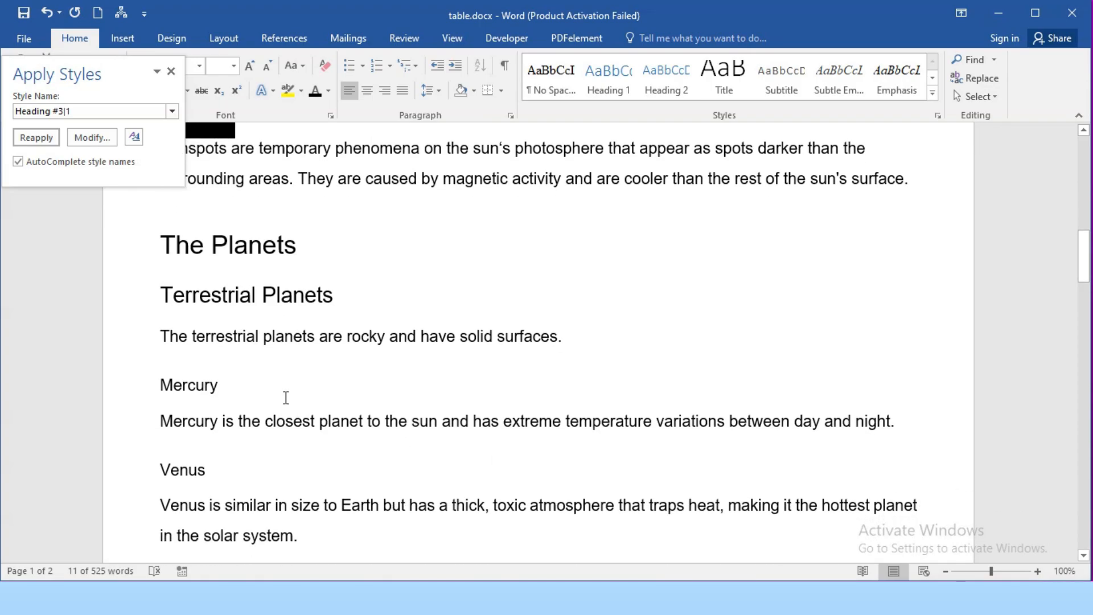
ctrl+click(131, 301)
ctrl+click(132, 394)
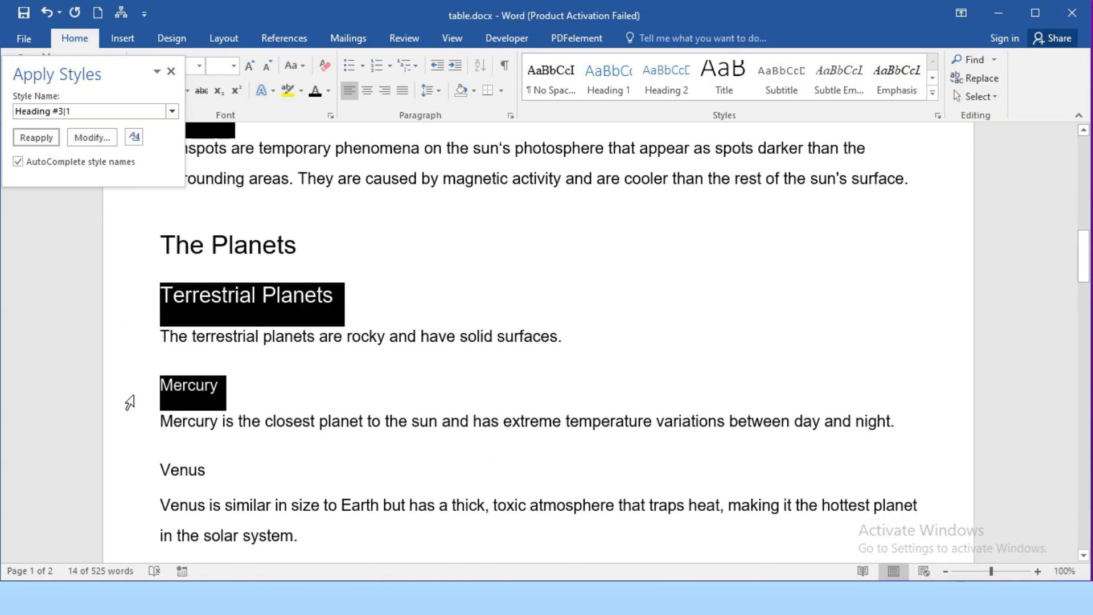
ctrl+click(132, 465)
scroll(326, 508, down, 2)
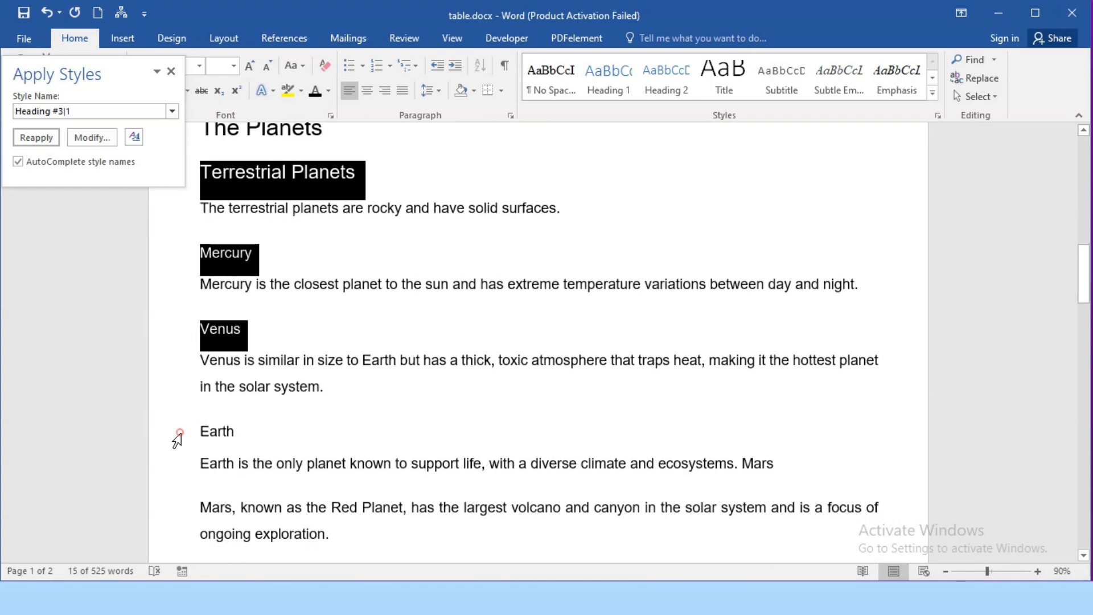
ctrl+click(177, 439)
scroll(177, 439, down, 4)
ctrl+click(178, 438)
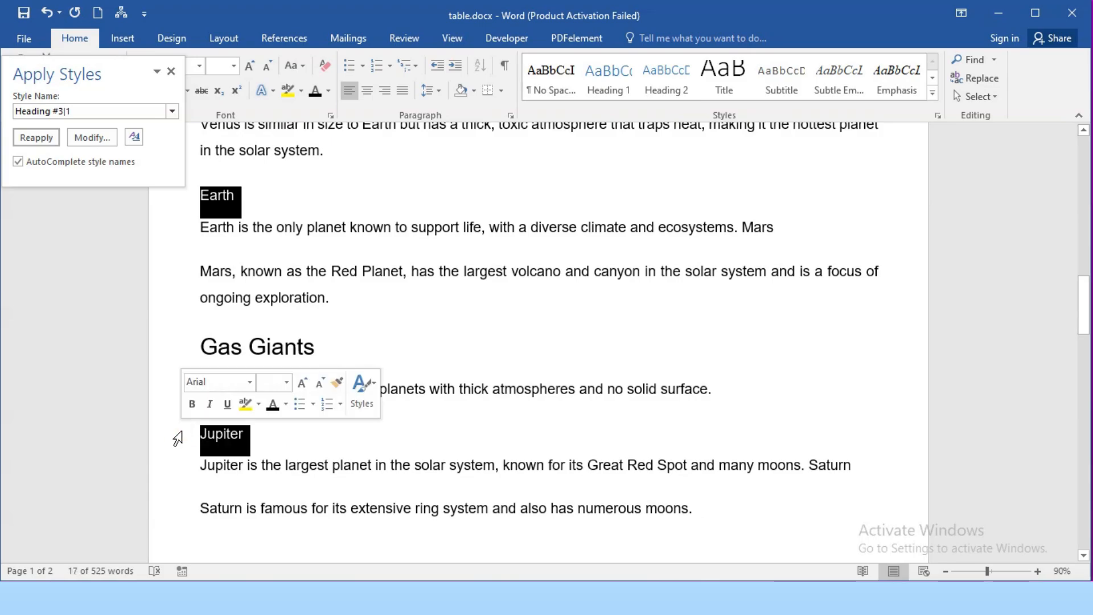
- Extend the selection with the subheadings Uranus, Neptune, The Earth s Moon and Moons of Other Planets
scroll(177, 439, down, 6)
ctrl+click(167, 403)
ctrl+click(173, 478)
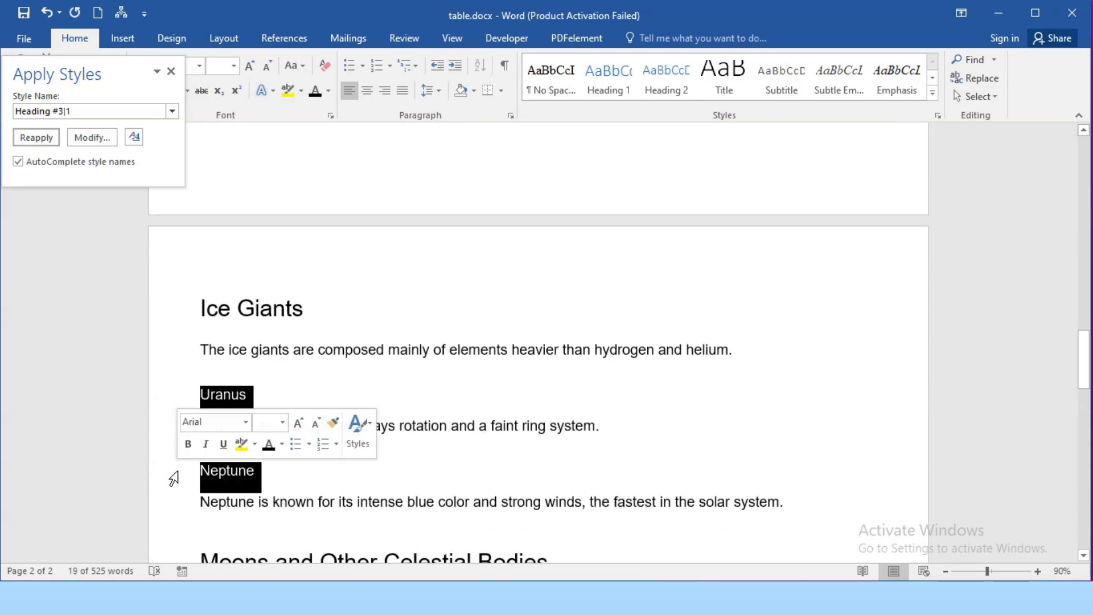
scroll(173, 478, down, 4)
ctrl+click(171, 367)
ctrl+click(176, 470)
scroll(176, 474, down, 3)
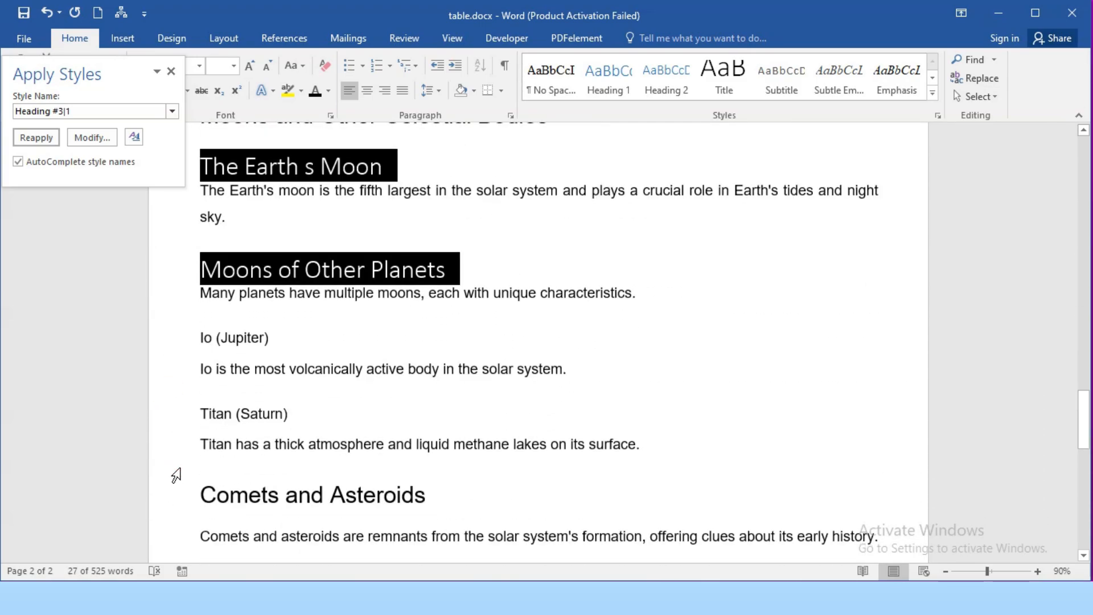
- Include the Comets and Asteroids subheadings in the selection and apply the Heading #3|1 style to all selected subheadings
scroll(176, 455, down, 2)
scroll(175, 471, up, 1)
scroll(175, 464, down, 3)
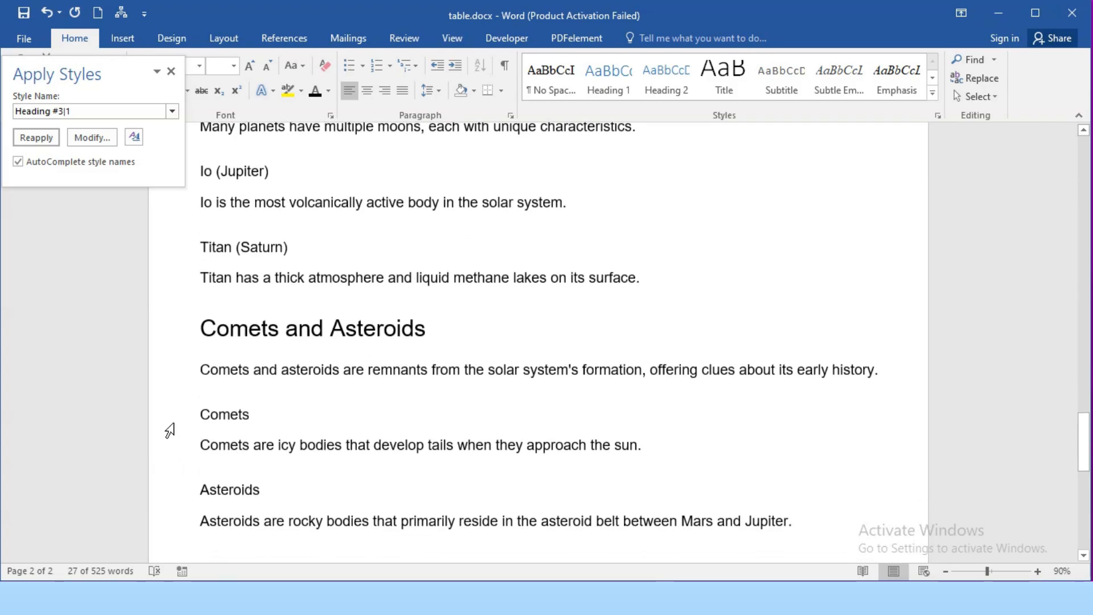
ctrl+click(171, 416)
ctrl+click(173, 490)
scroll(173, 495, down, 5)
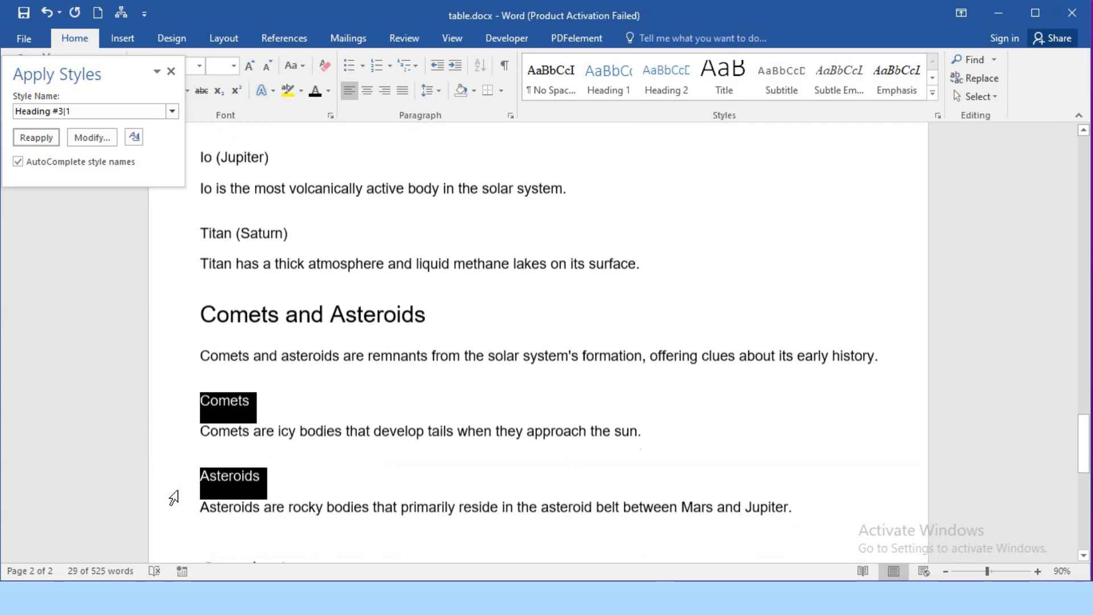
click(172, 110)
click(82, 163)
- Apply the Heading #2|1 style to the "Conclusion" heading
click(181, 427)
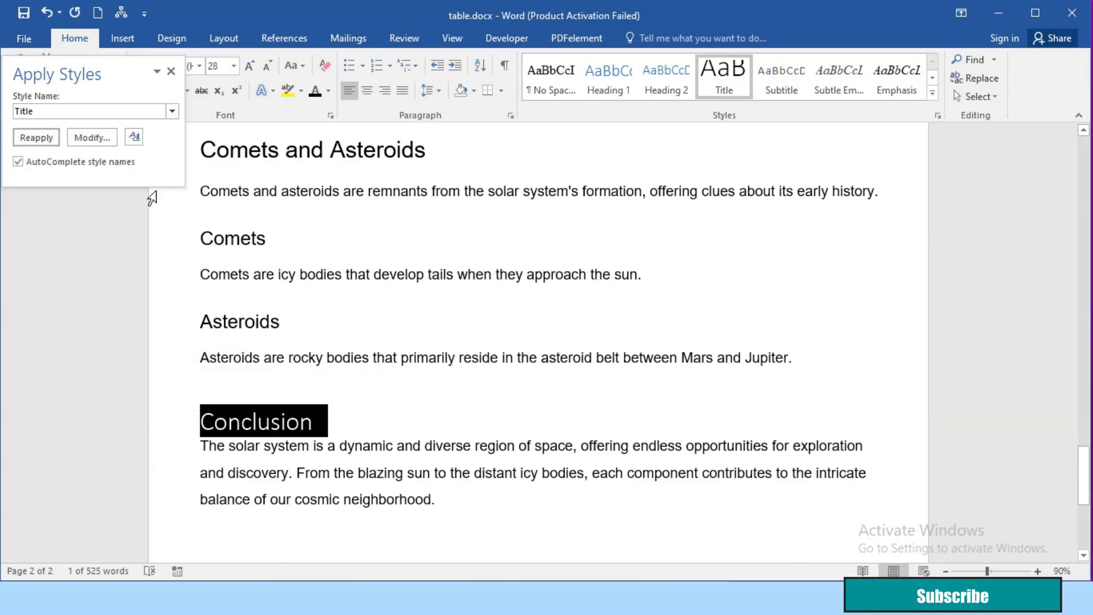
click(171, 111)
click(122, 139)
click(171, 111)
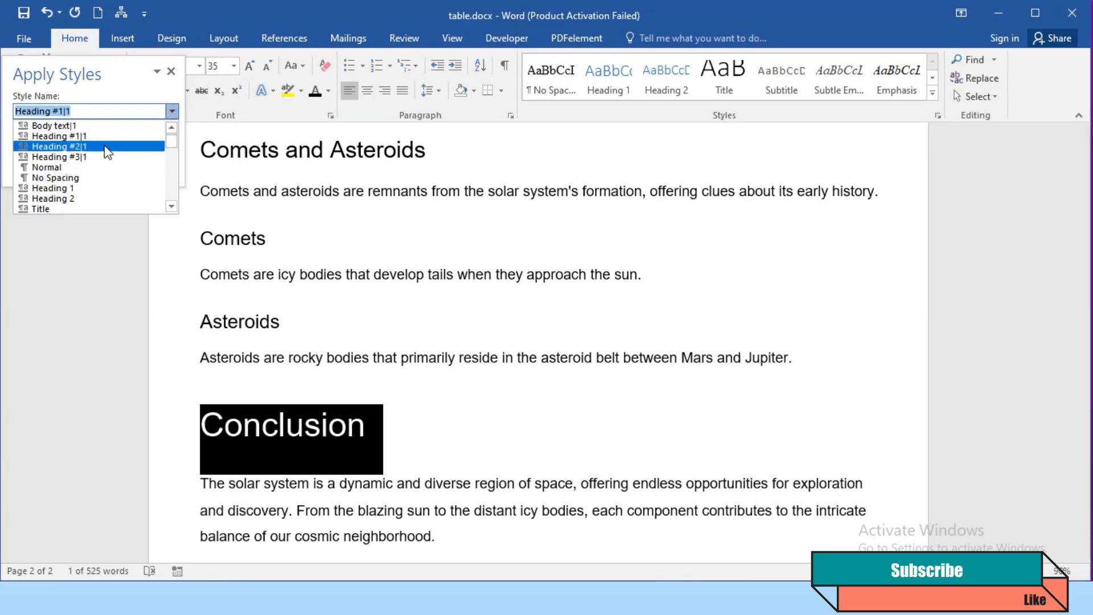
click(86, 146)
click(649, 351)
- Close the Apply Styles pane
scroll(649, 351, up, 10)
click(303, 141)
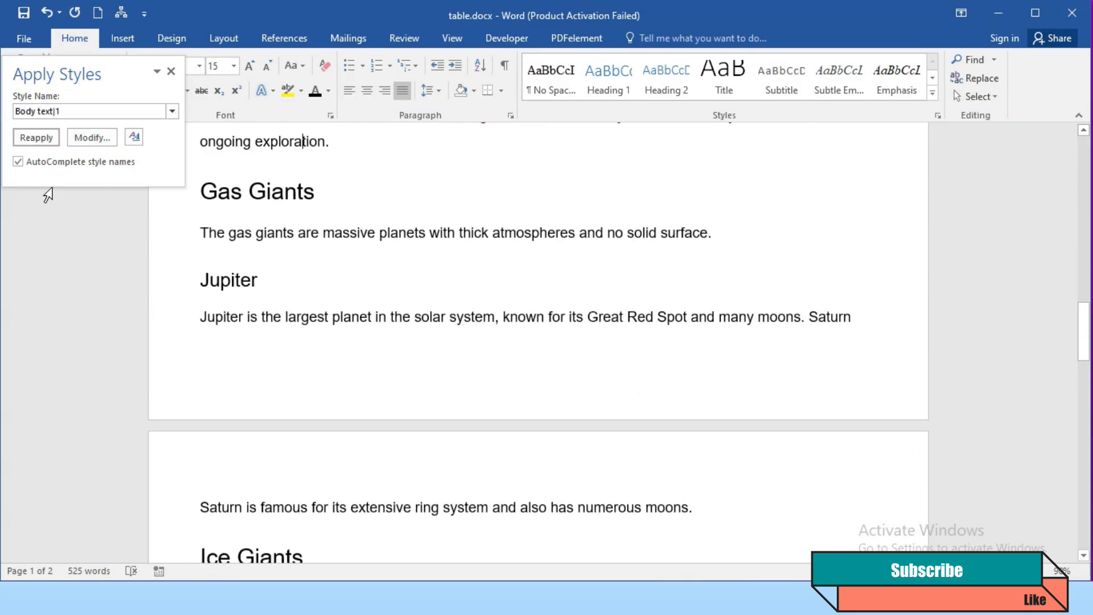
click(171, 72)
- Insert an Automatic Table 1 table of contents on a new line below the title "The Wonders of the Solar System"
scroll(488, 312, up, 10)
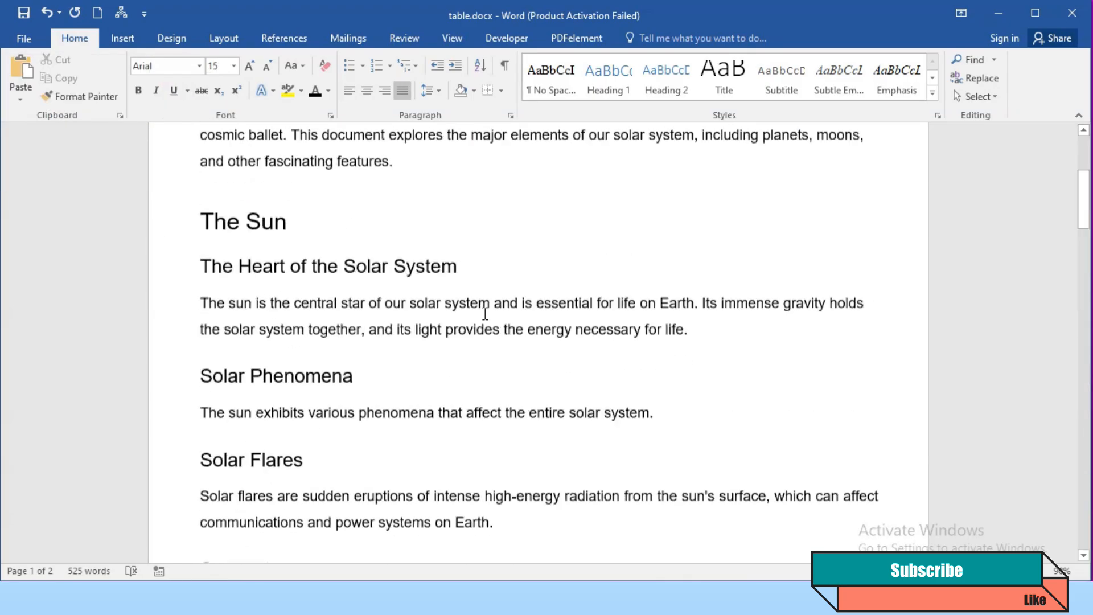
click(280, 43)
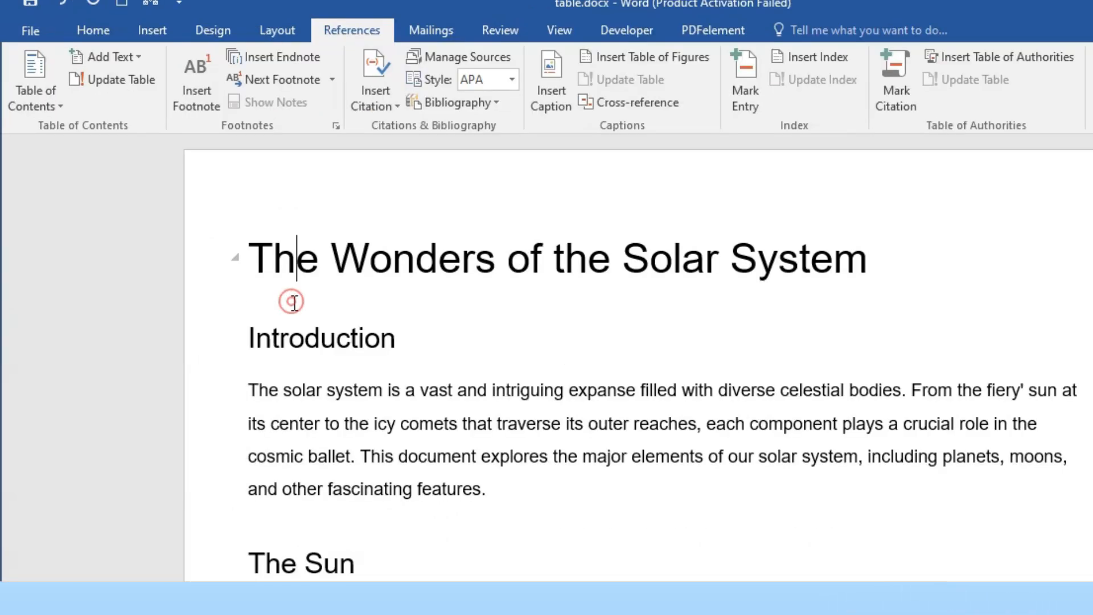
click(884, 258)
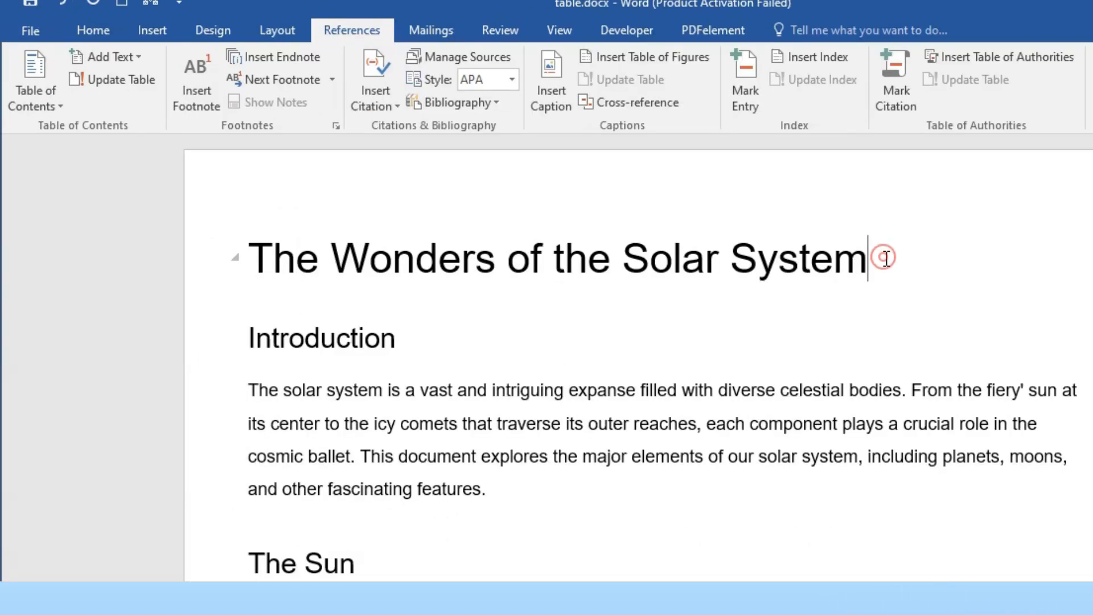
key(Return)
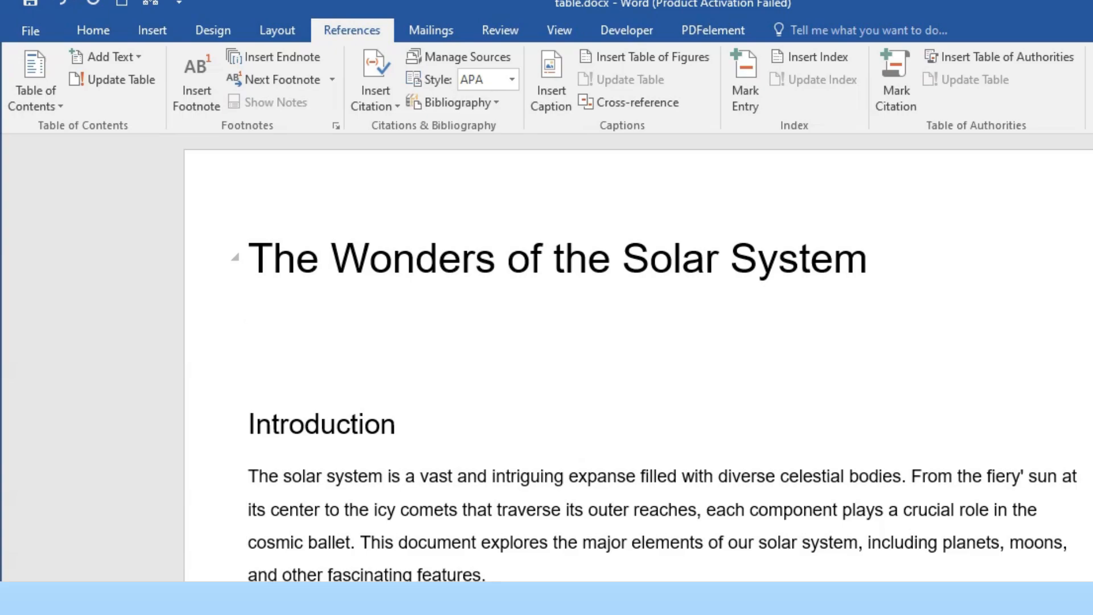
click(30, 77)
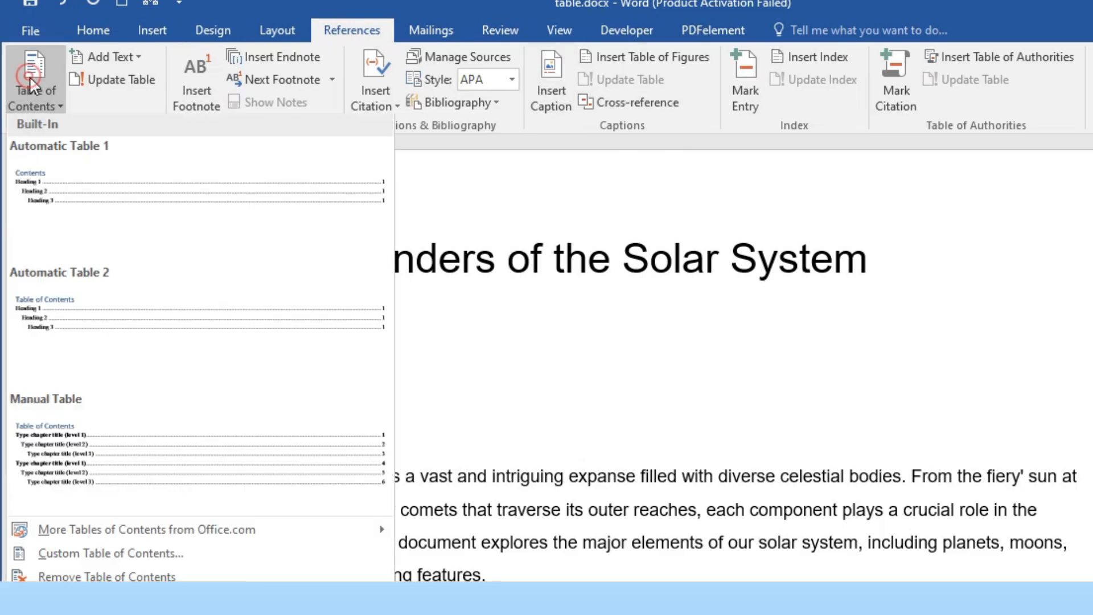
click(113, 206)
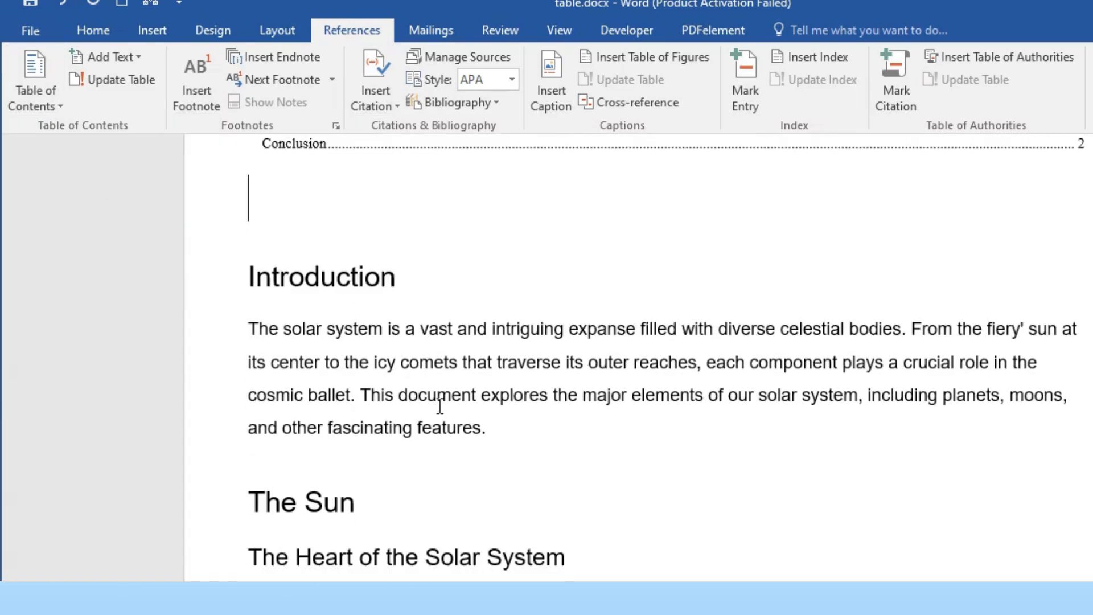
- Change the heading of the inserted contents table to "Table of Contents"
scroll(521, 322, up, 5)
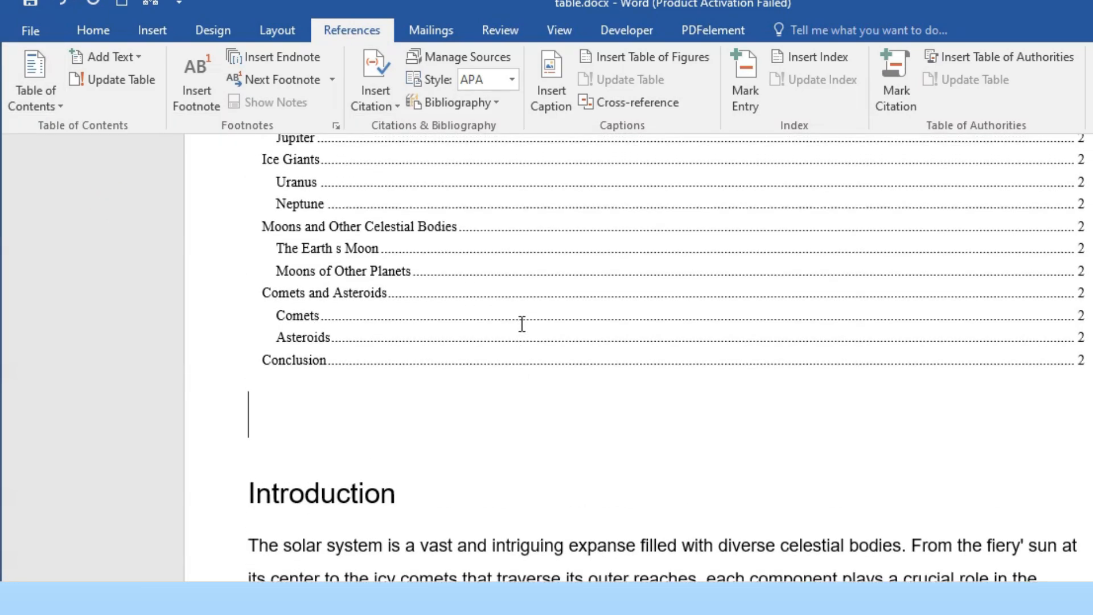
scroll(521, 323, up, 4)
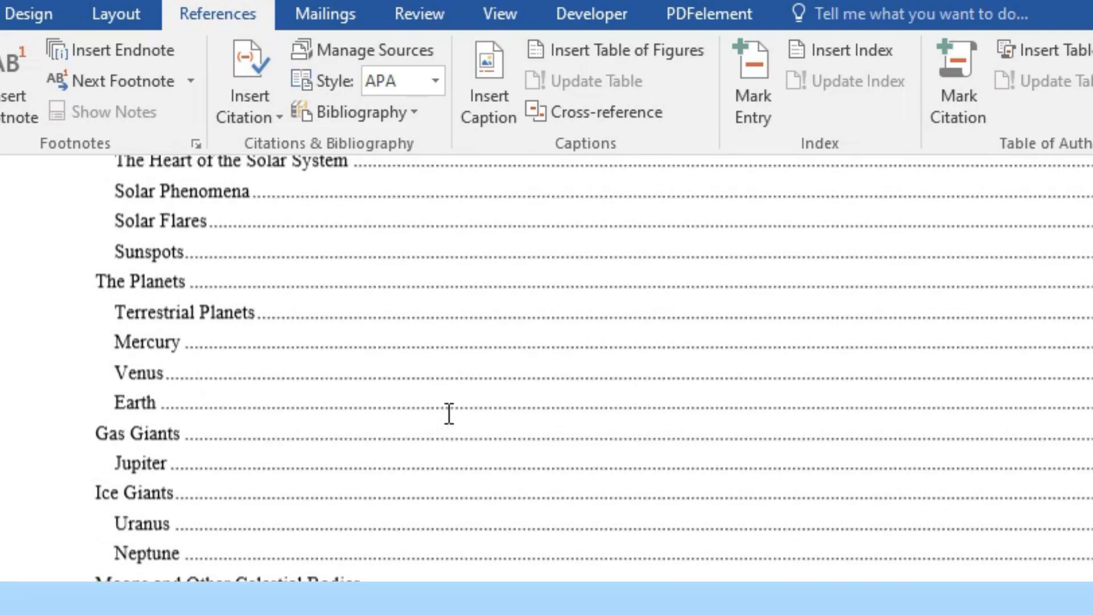
scroll(449, 413, up, 3)
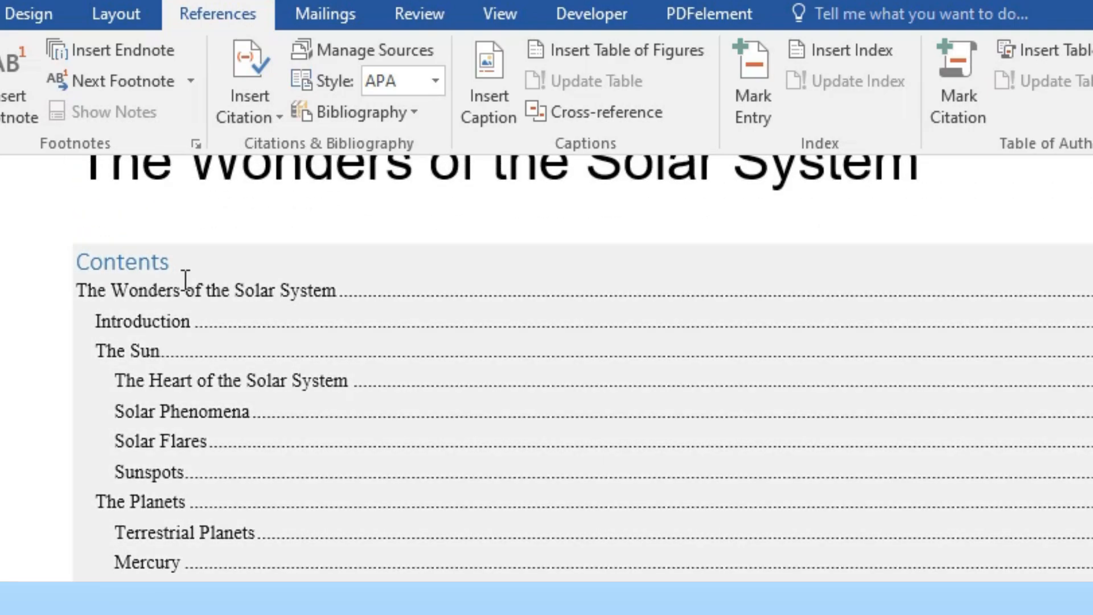
click(180, 281)
click(181, 257)
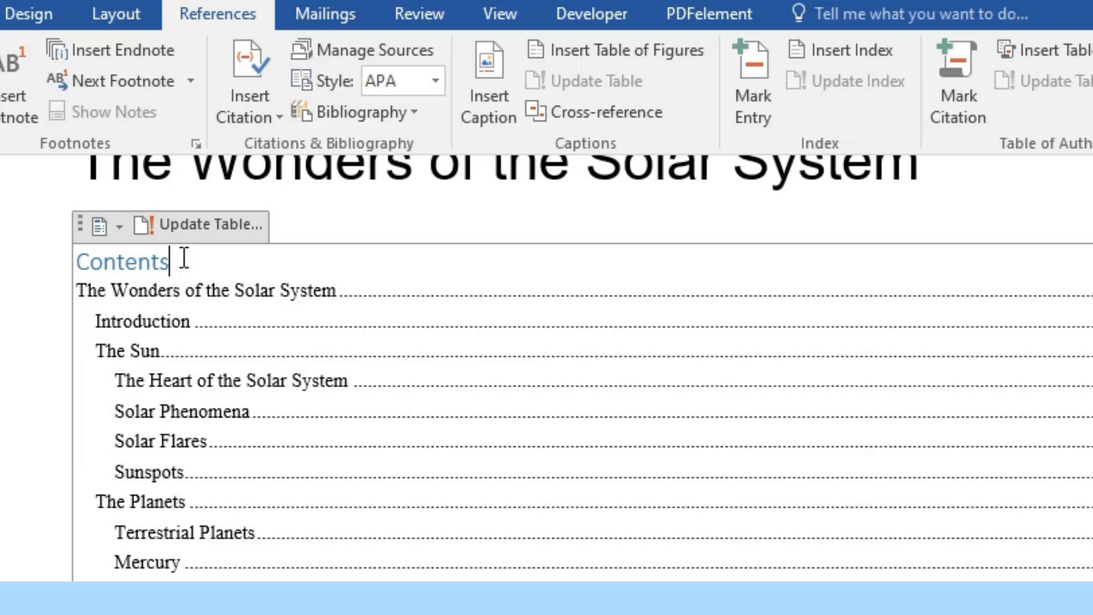
click(82, 263)
text(Ta)
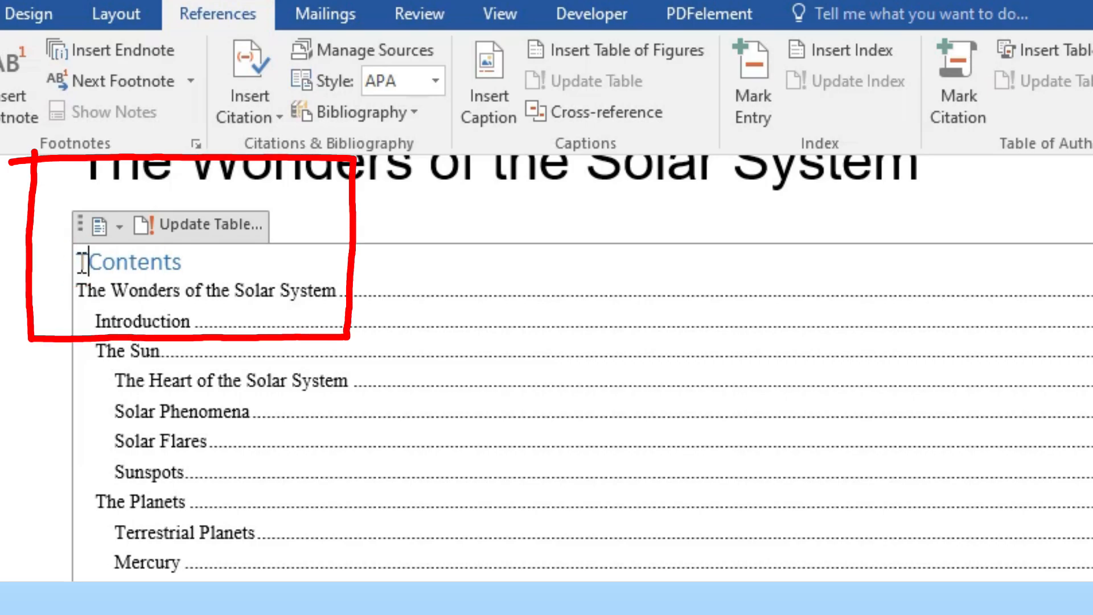
text(ble )
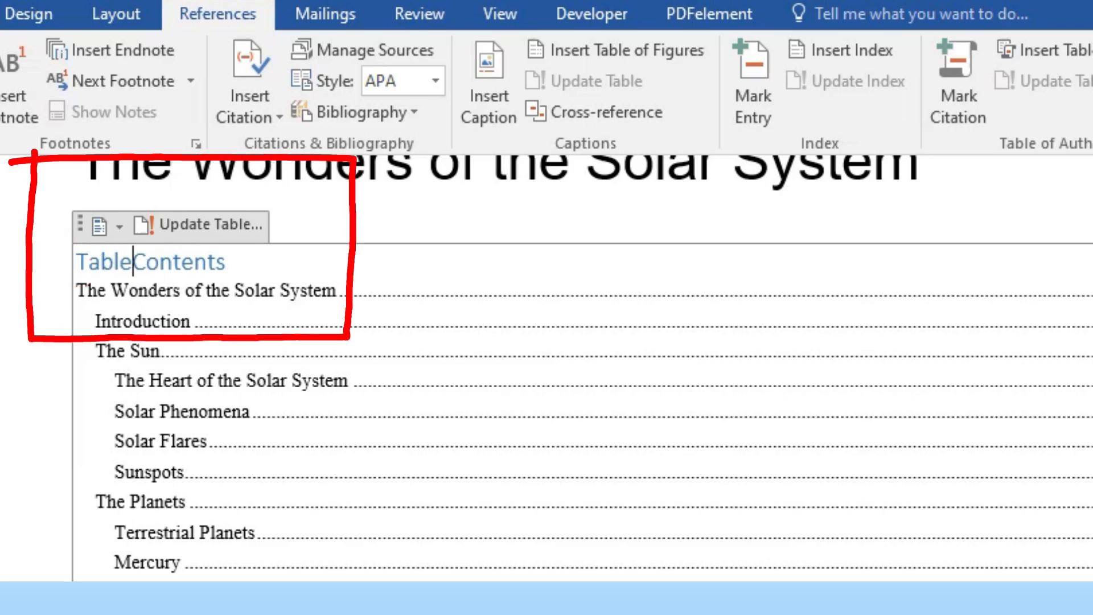
text(of)
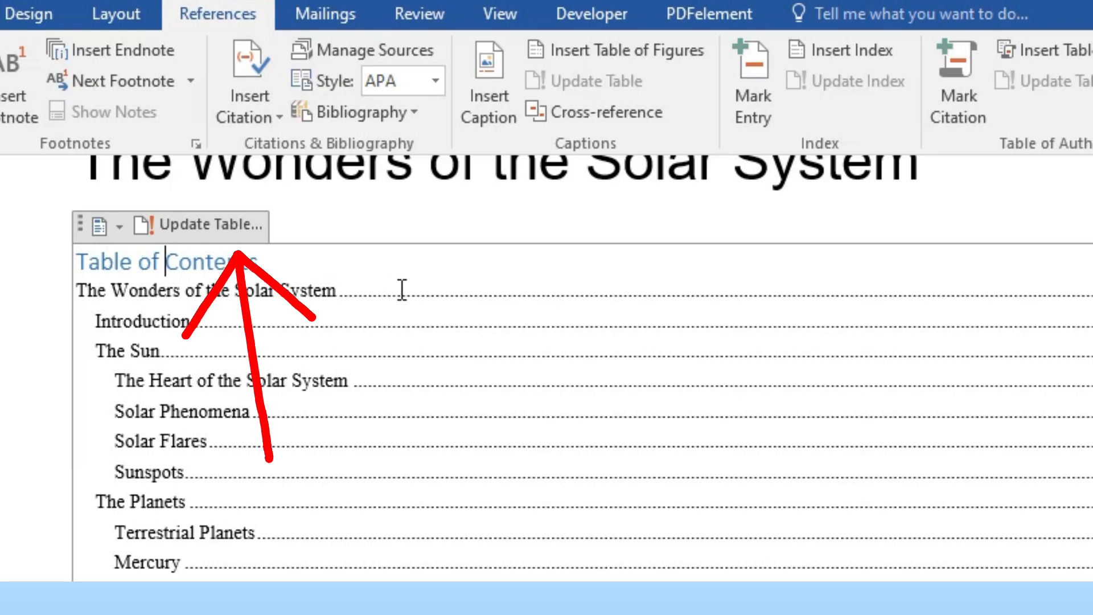
click(480, 214)
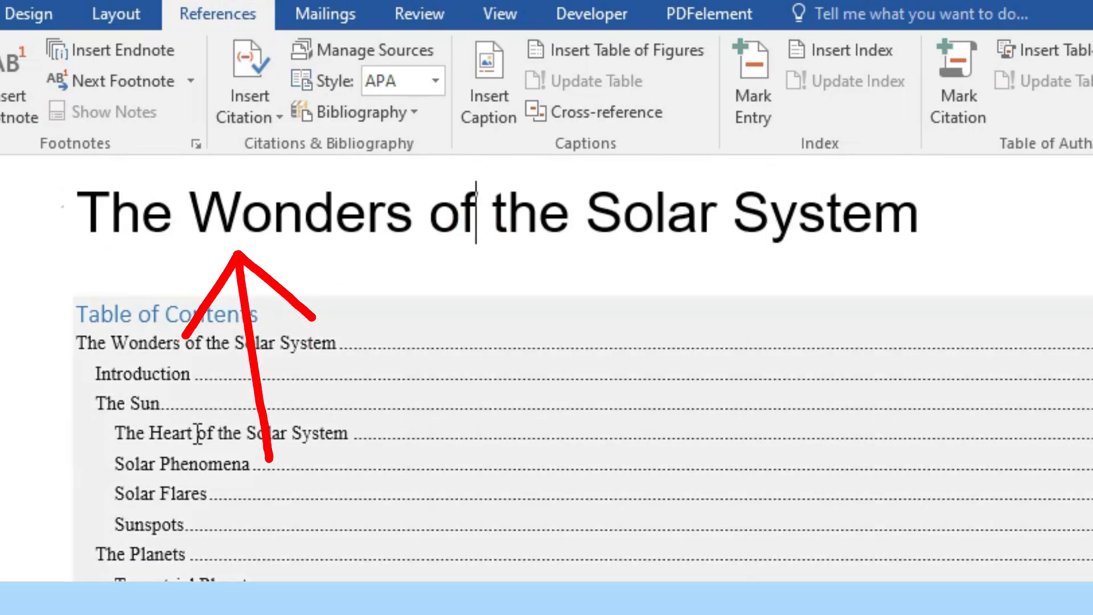
- Open the custom table of contents settings for the existing table
scroll(195, 529, down, 1)
scroll(194, 529, up, 4)
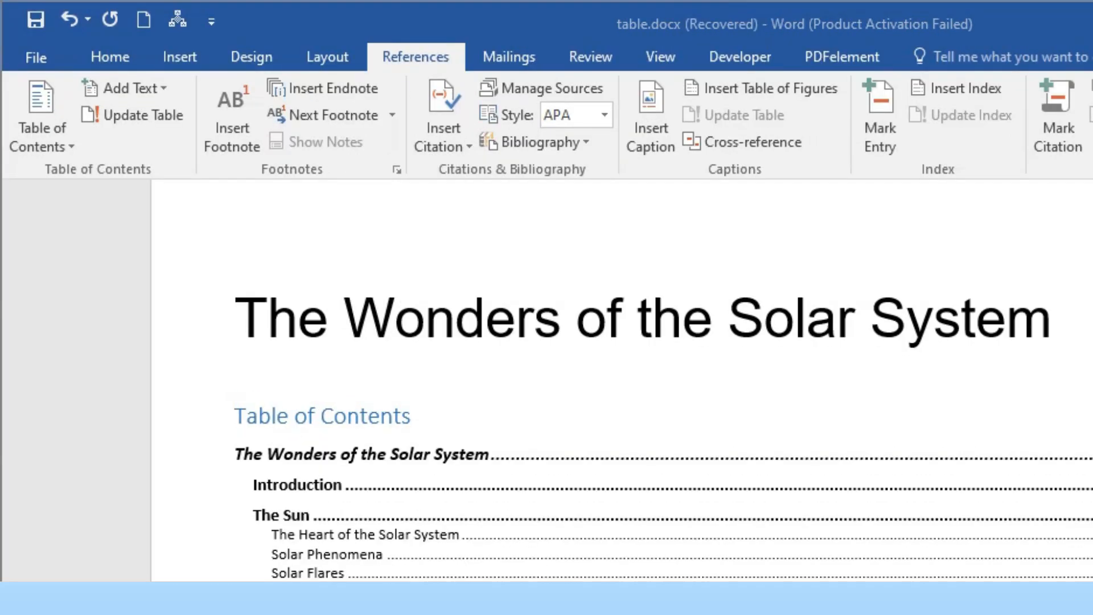
scroll(663, 431, down, 3)
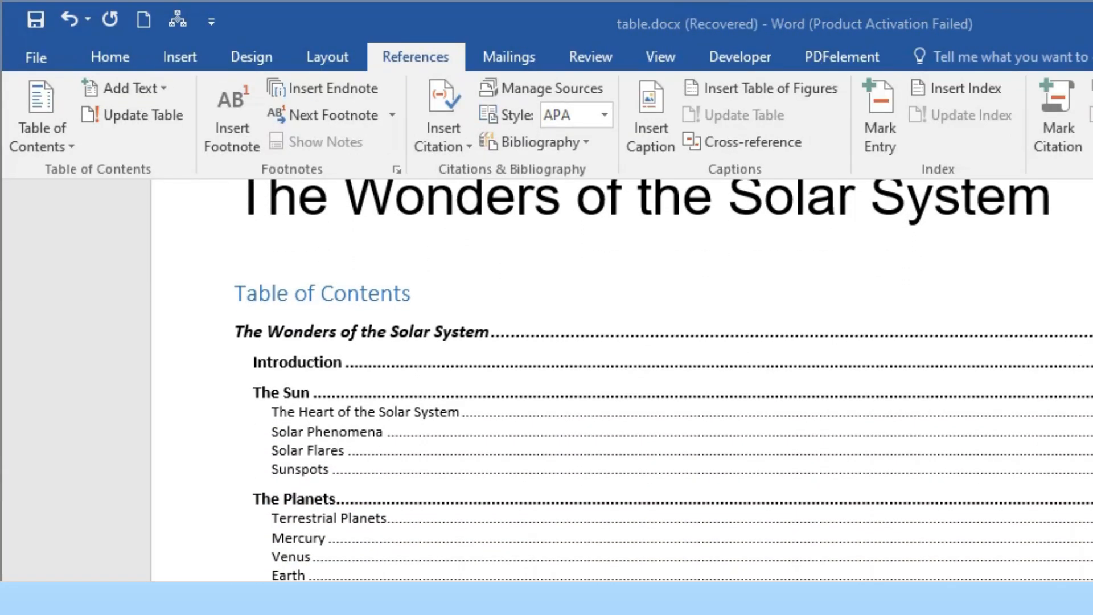
scroll(57, 337, down, 1)
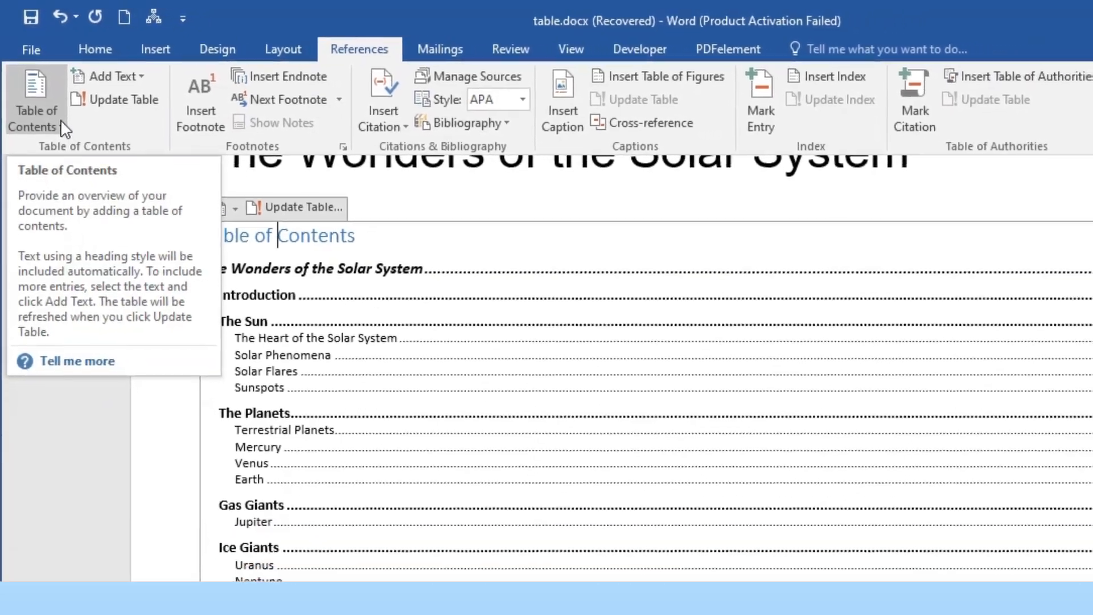
click(71, 146)
click(130, 548)
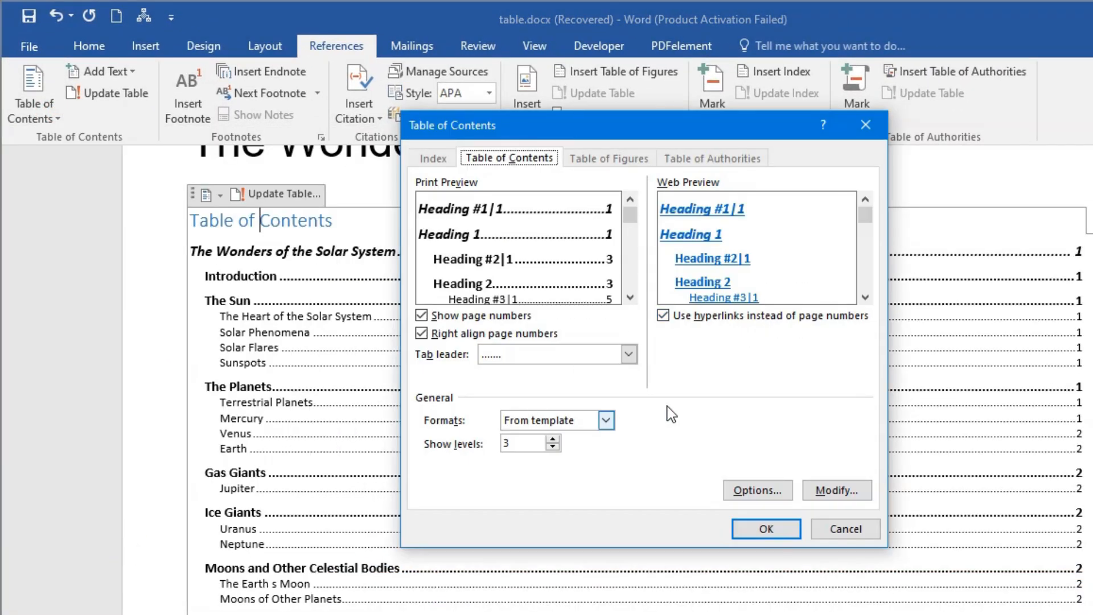
- Try the Distinctive, Fancy, Modern and Formal formats in the table of contents preview
click(606, 420)
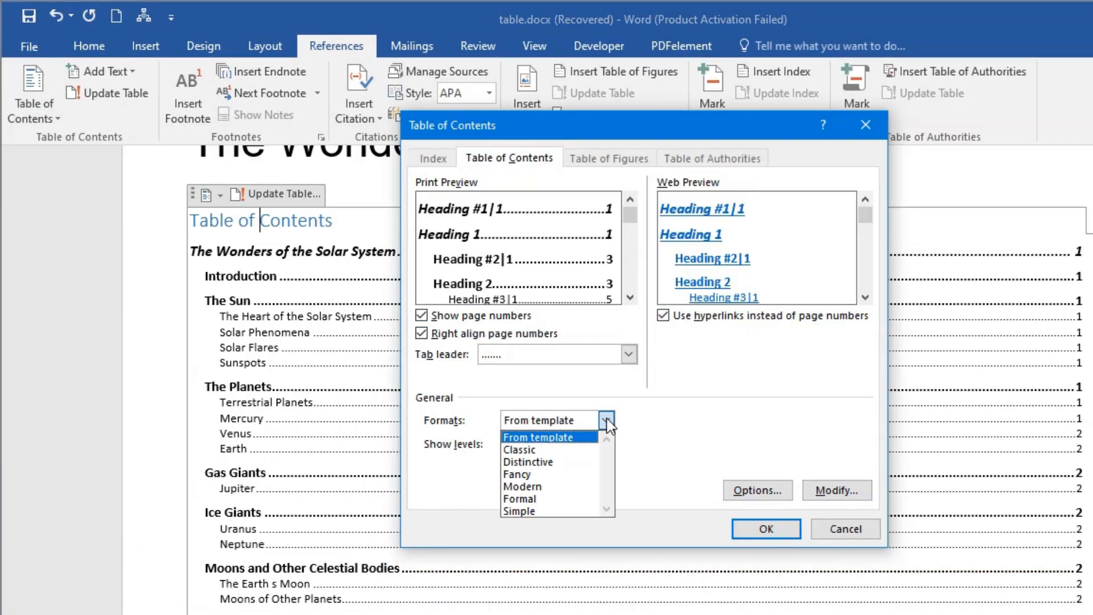
click(556, 462)
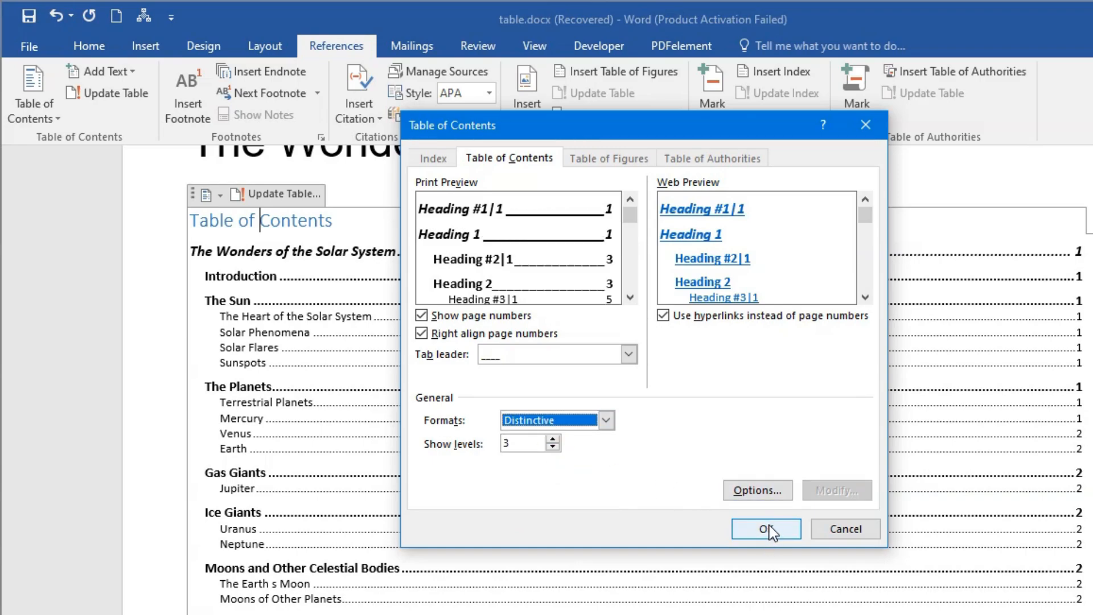
click(606, 420)
click(559, 474)
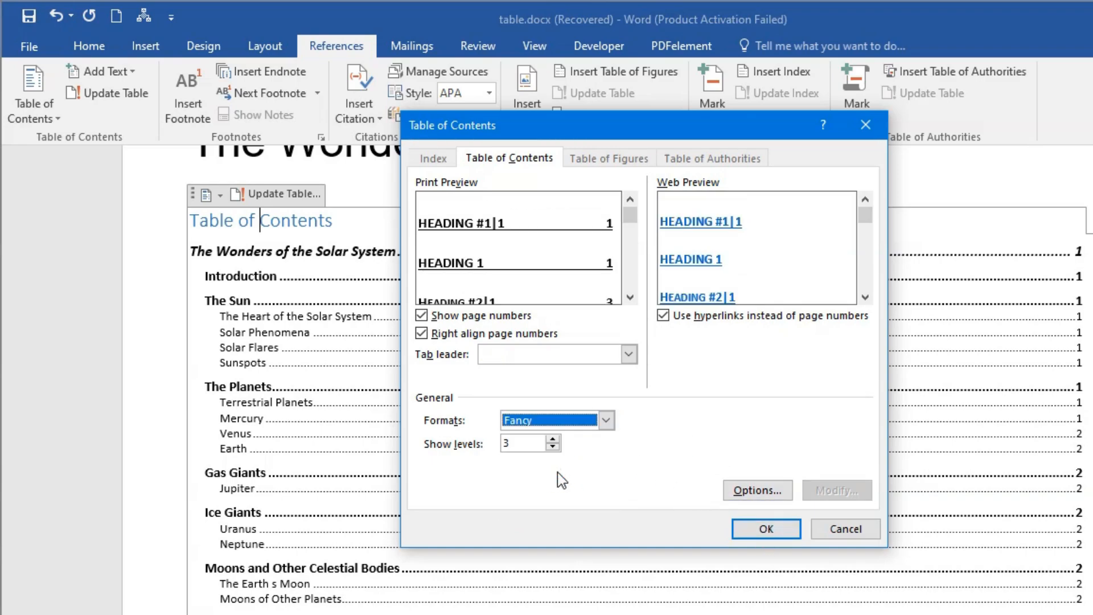
click(609, 422)
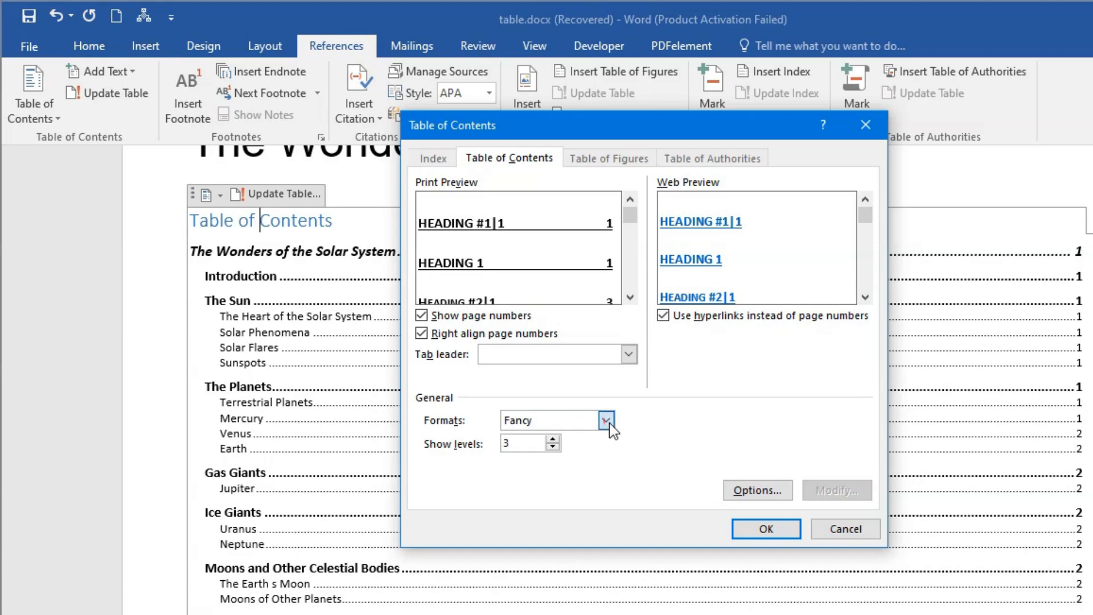
click(550, 486)
click(606, 420)
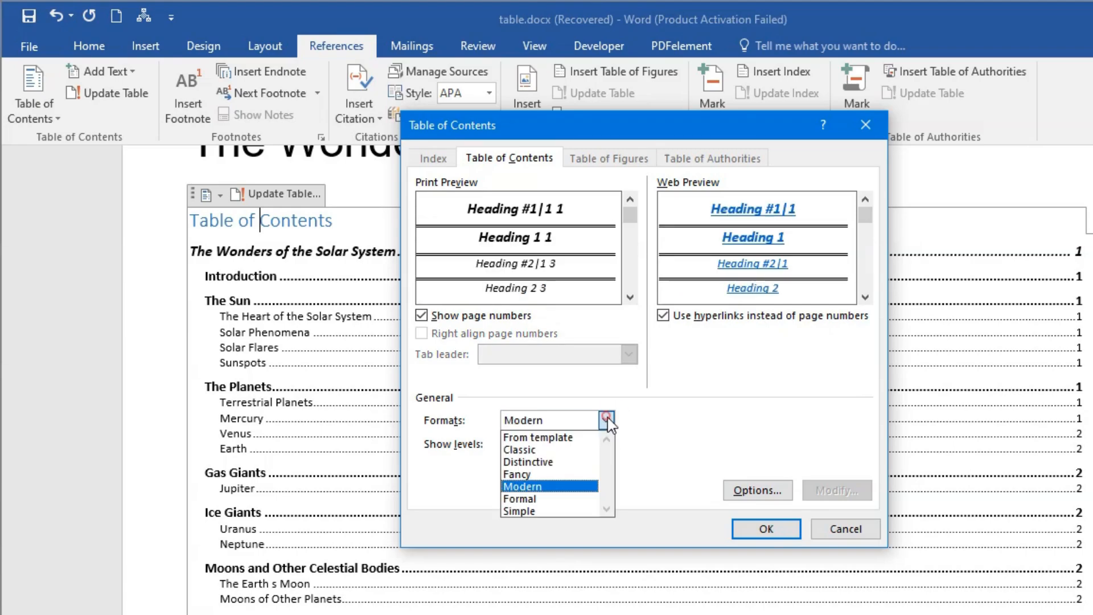
click(558, 499)
- Apply the Distinctive format to the table of contents, replacing the existing table
click(607, 421)
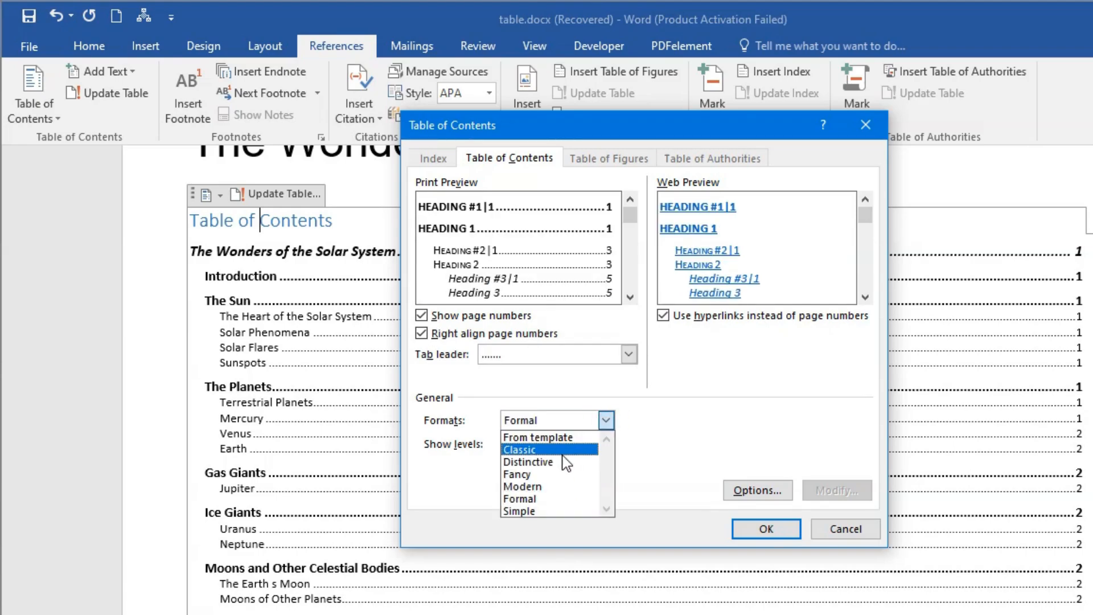
click(560, 461)
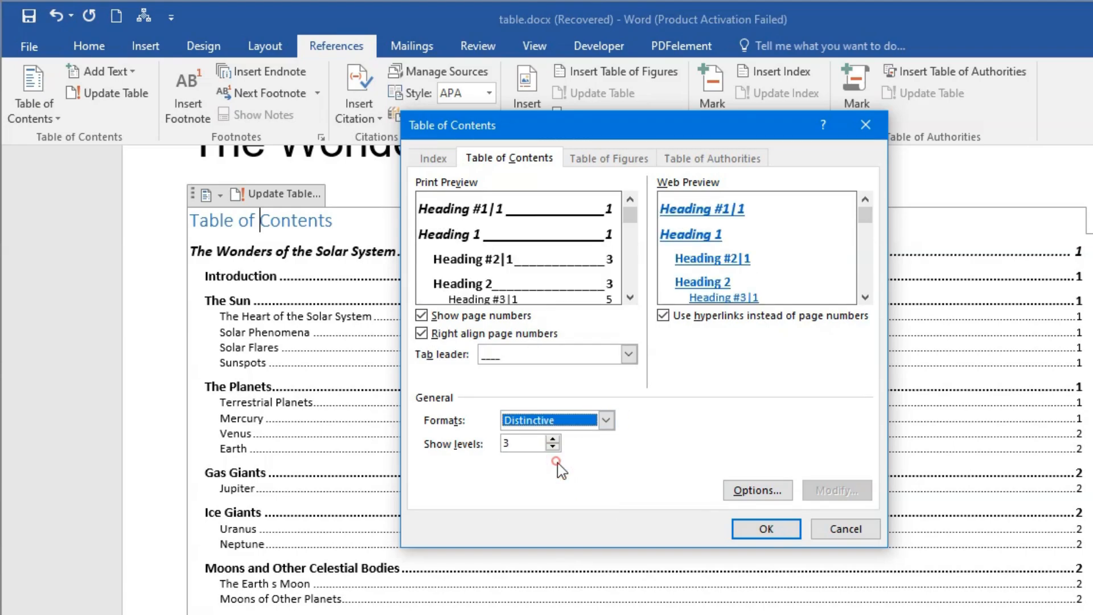
click(763, 531)
click(572, 409)
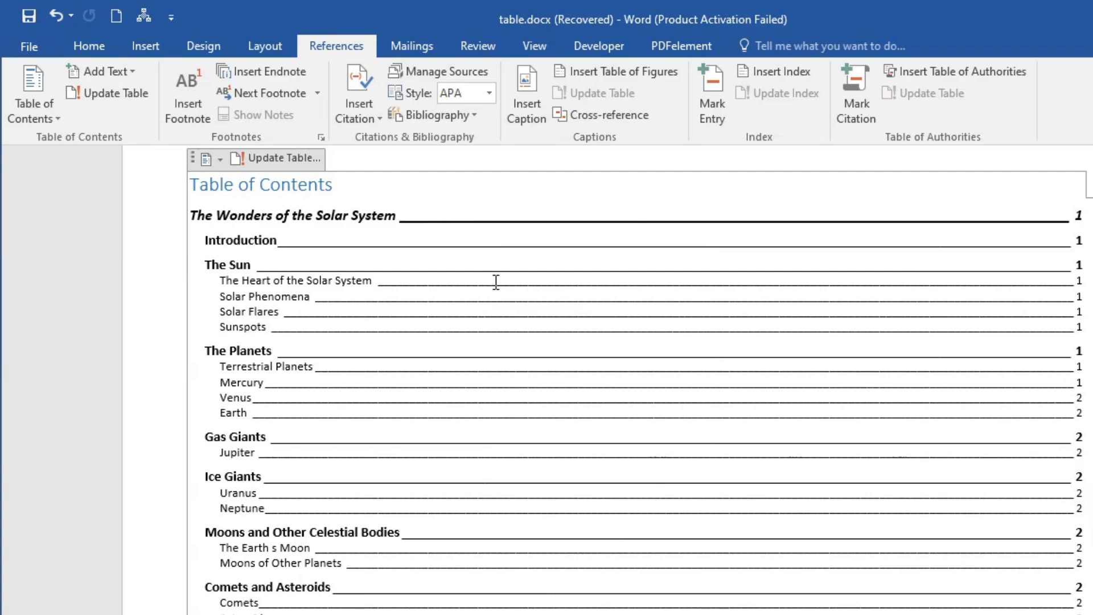
scroll(512, 481, down, 6)
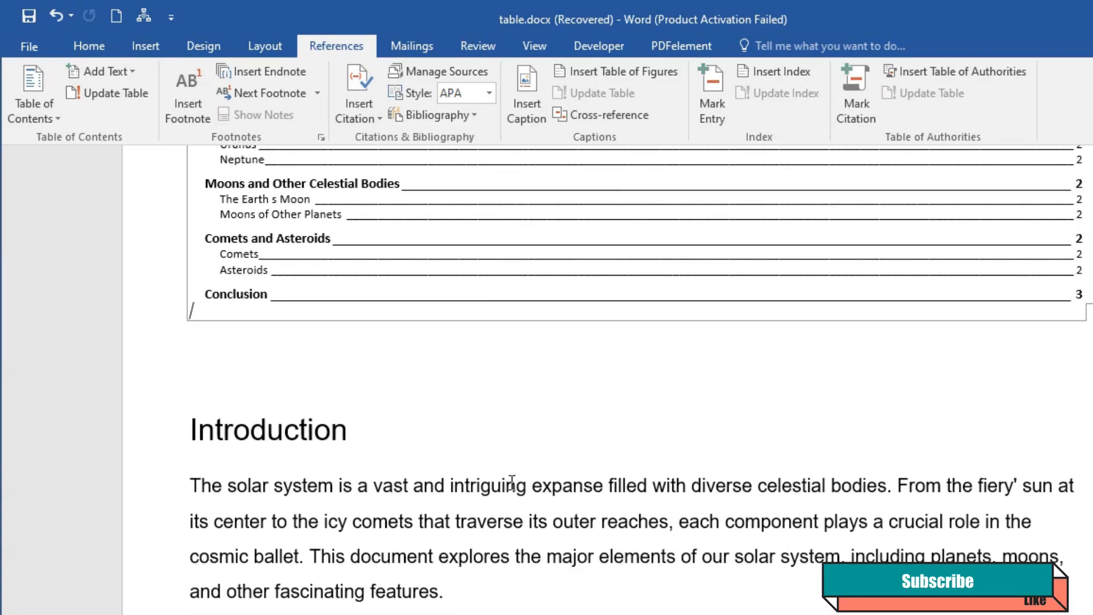
scroll(513, 483, down, 4)
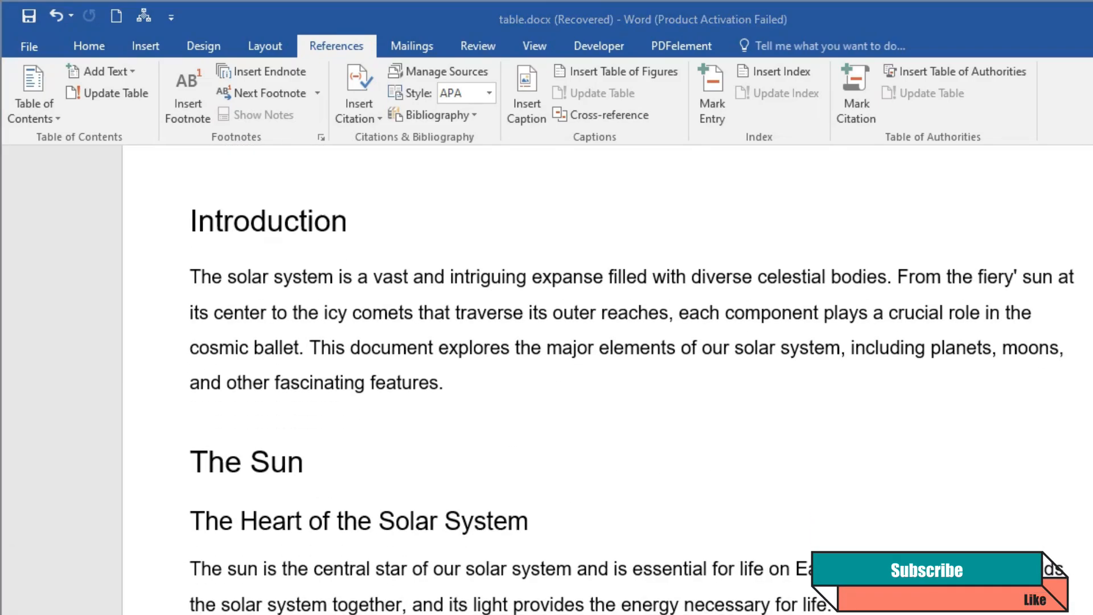